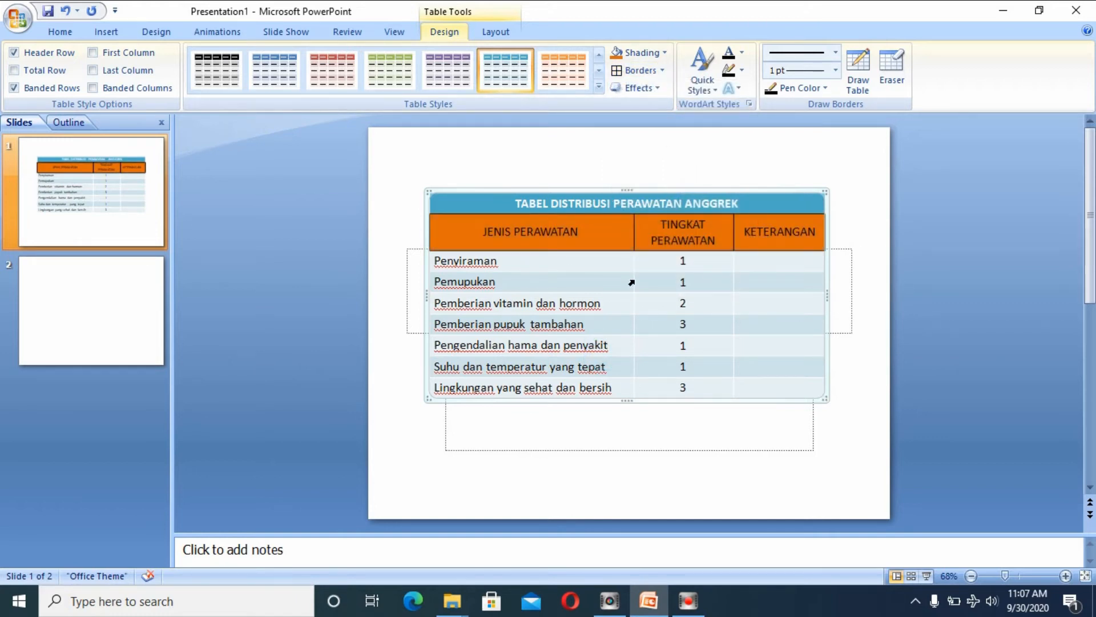
Apply the white WordArt quick style to the text of the column heading row from JENIS PERAWATAN to KETERANGAN.
{"action": "left_click_drag", "start_coordinate": [817, 234], "coordinate": [492, 233]}
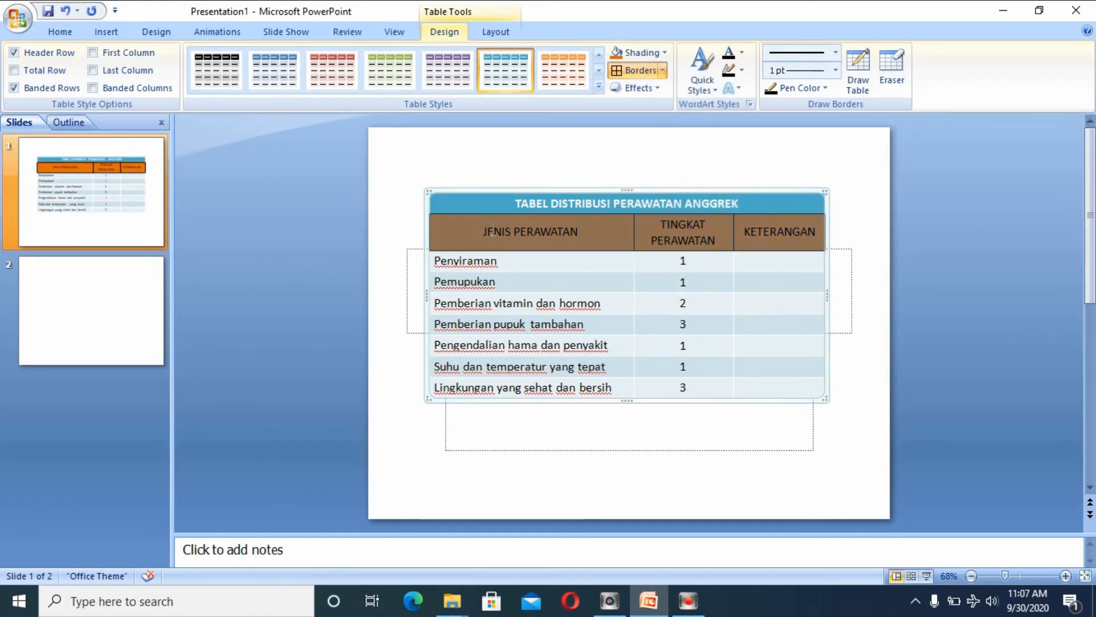
{"action": "left_click", "coordinate": [689, 85]}
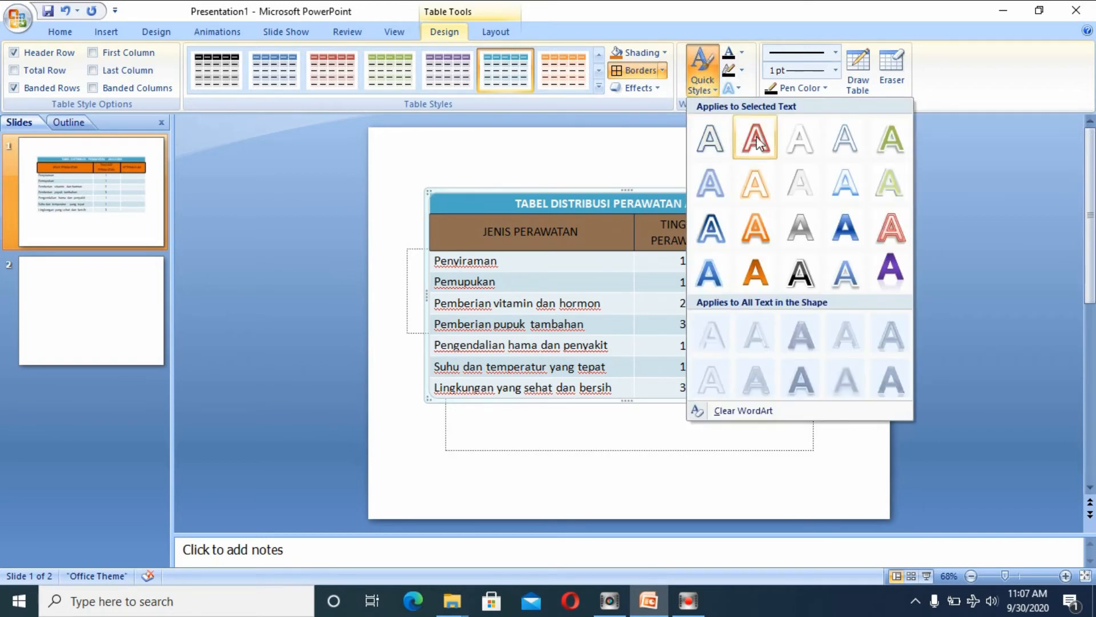
{"action": "left_click", "coordinate": [755, 138]}
{"action": "left_click", "coordinate": [702, 75]}
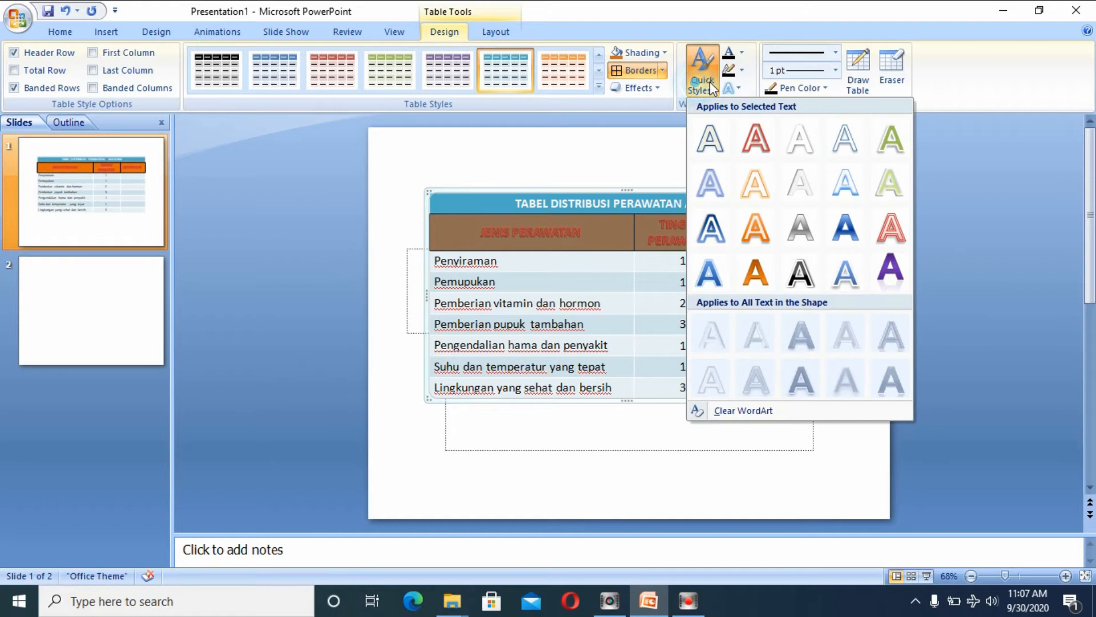
{"action": "left_click", "coordinate": [785, 134]}
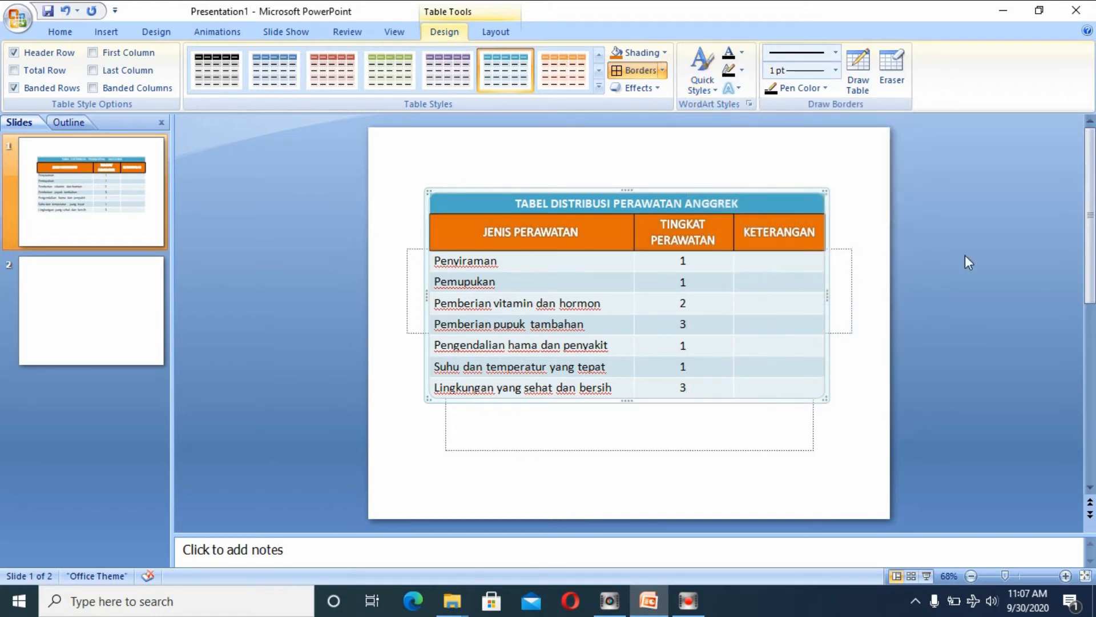
Shade the column heading row with a lighter aqua theme colour.
{"action": "left_click_drag", "start_coordinate": [818, 232], "coordinate": [571, 232]}
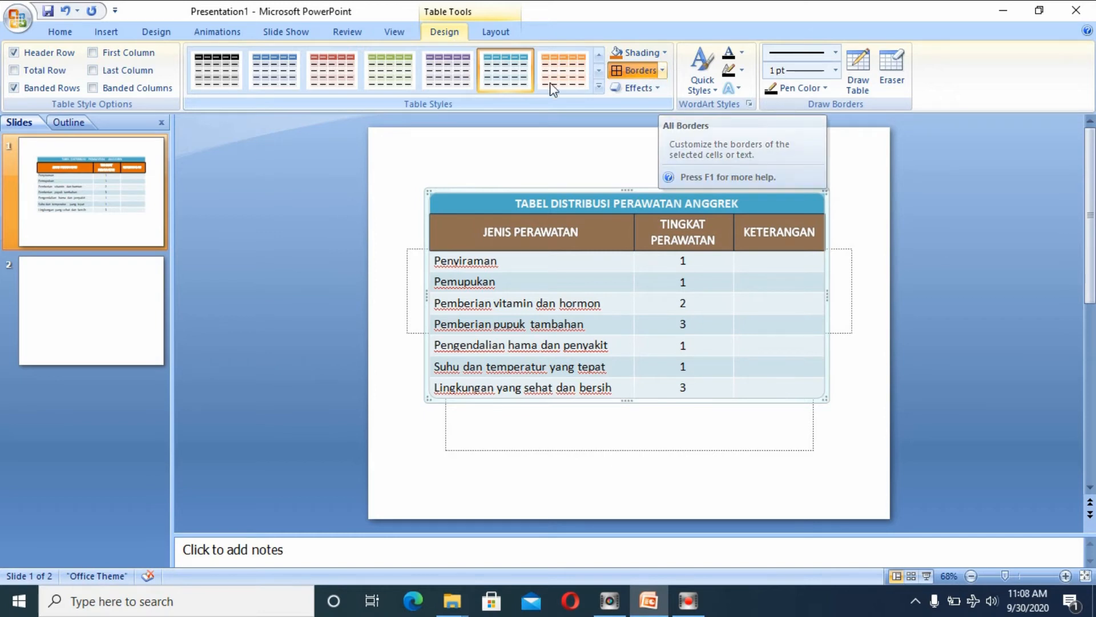
{"action": "left_click", "coordinate": [662, 52]}
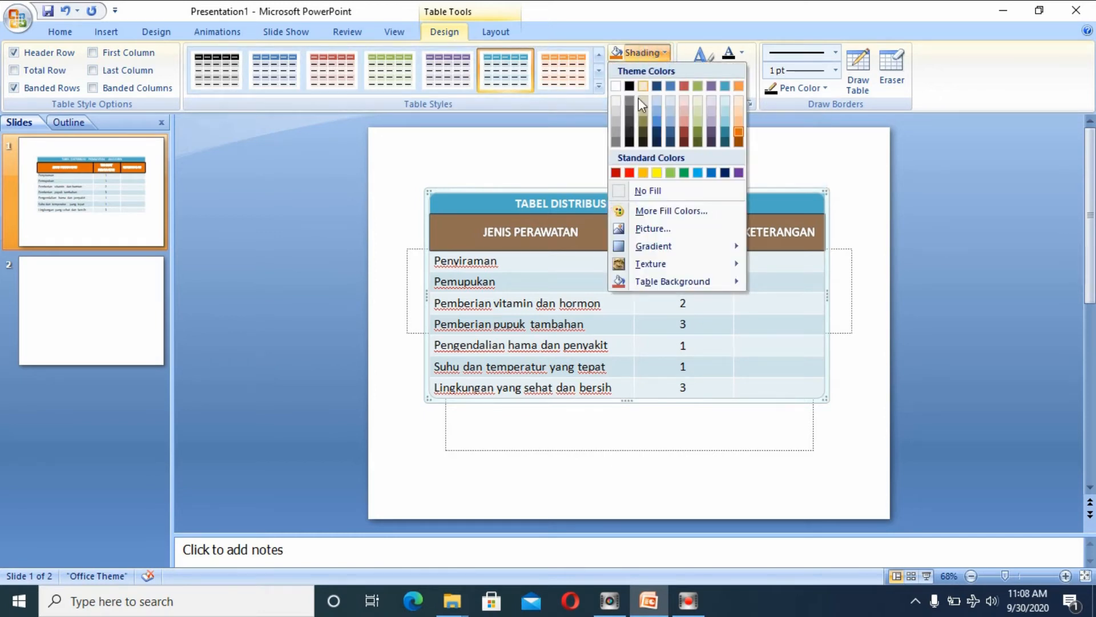
{"action": "left_click", "coordinate": [721, 118]}
{"action": "left_click", "coordinate": [686, 275]}
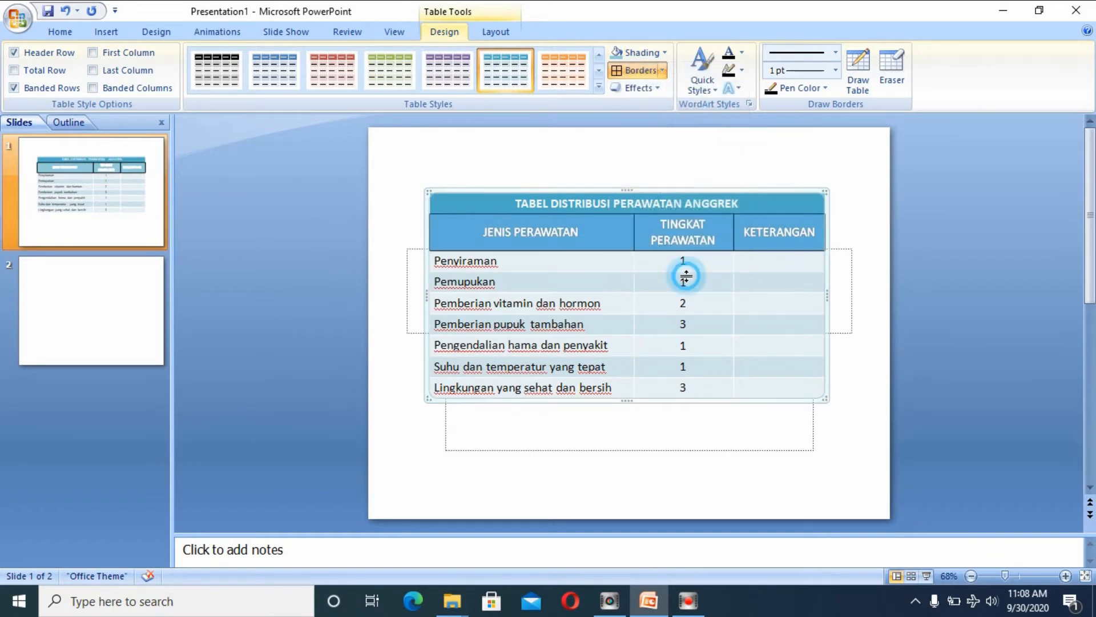
{"action": "left_click", "coordinate": [692, 263]}
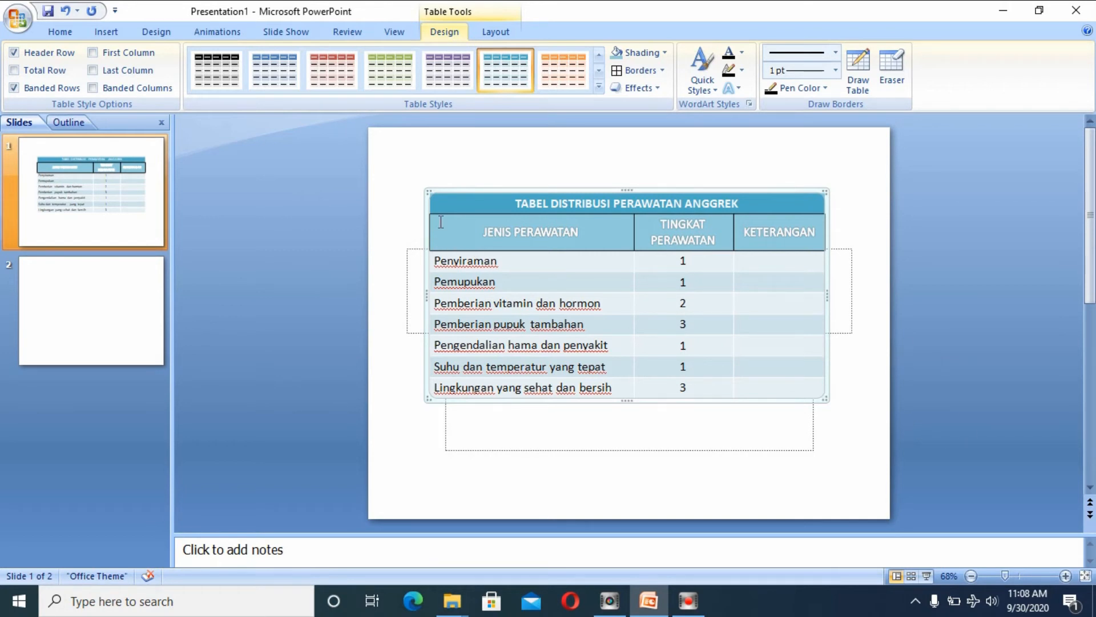
Insert a clustered column chart on the blank slide 2.
{"action": "left_click", "coordinate": [78, 311]}
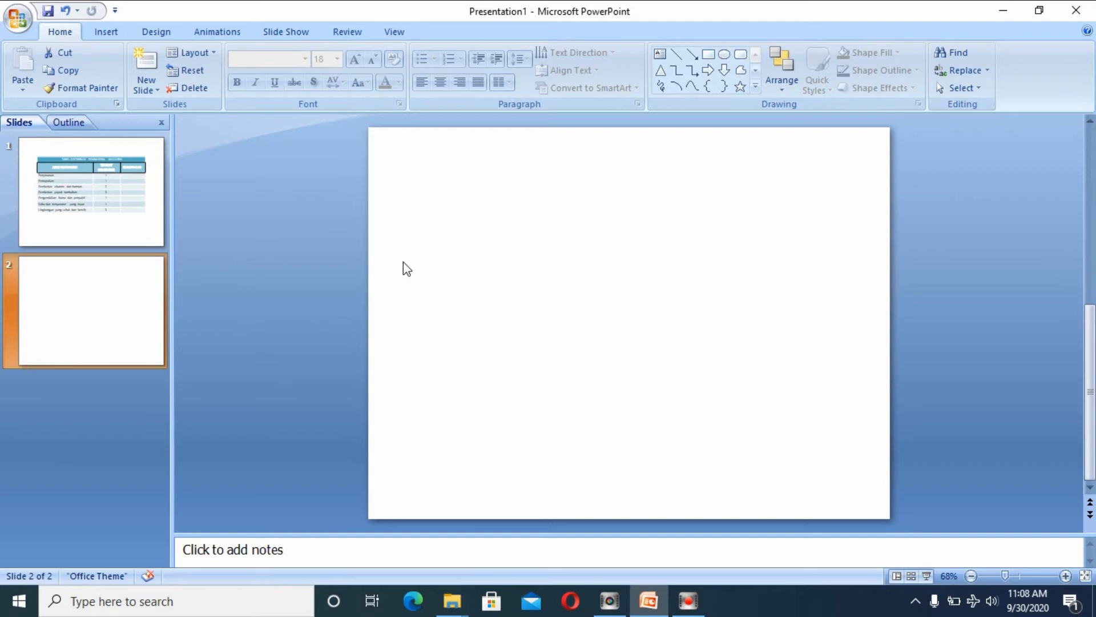
{"action": "left_click", "coordinate": [120, 33]}
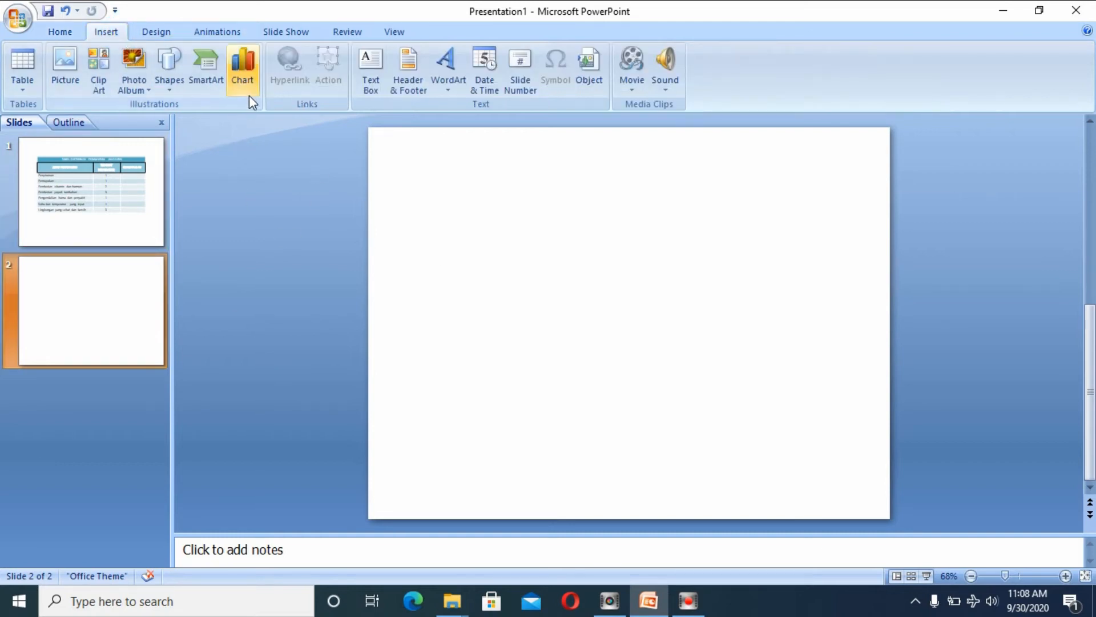
{"action": "left_click", "coordinate": [249, 76]}
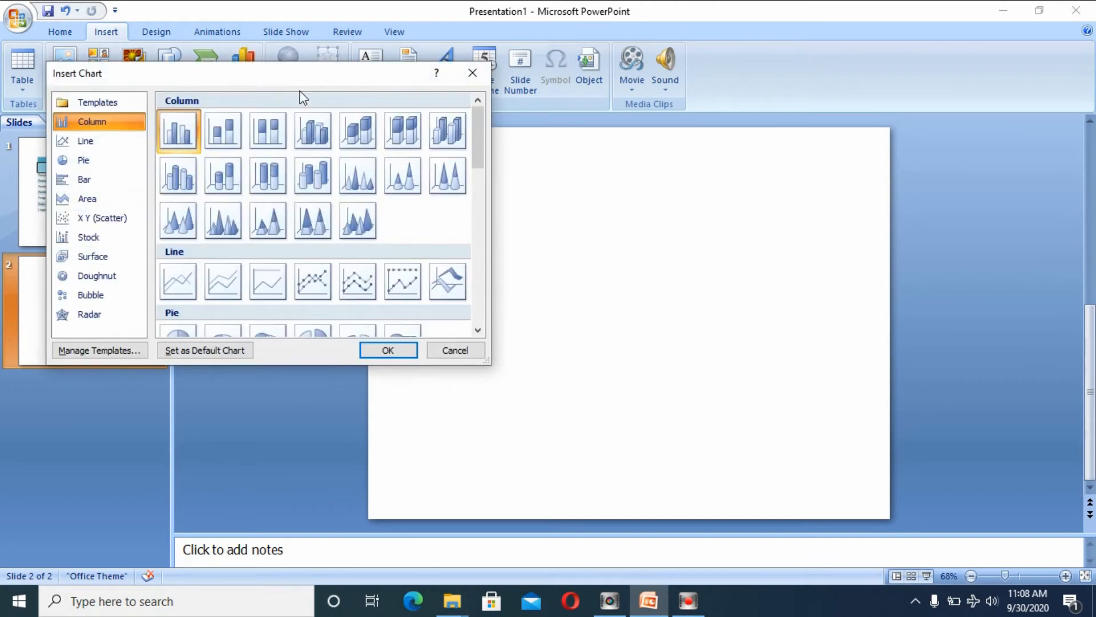
{"action": "left_click_drag", "start_coordinate": [479, 149], "coordinate": [451, 149]}
{"action": "left_click", "coordinate": [394, 350]}
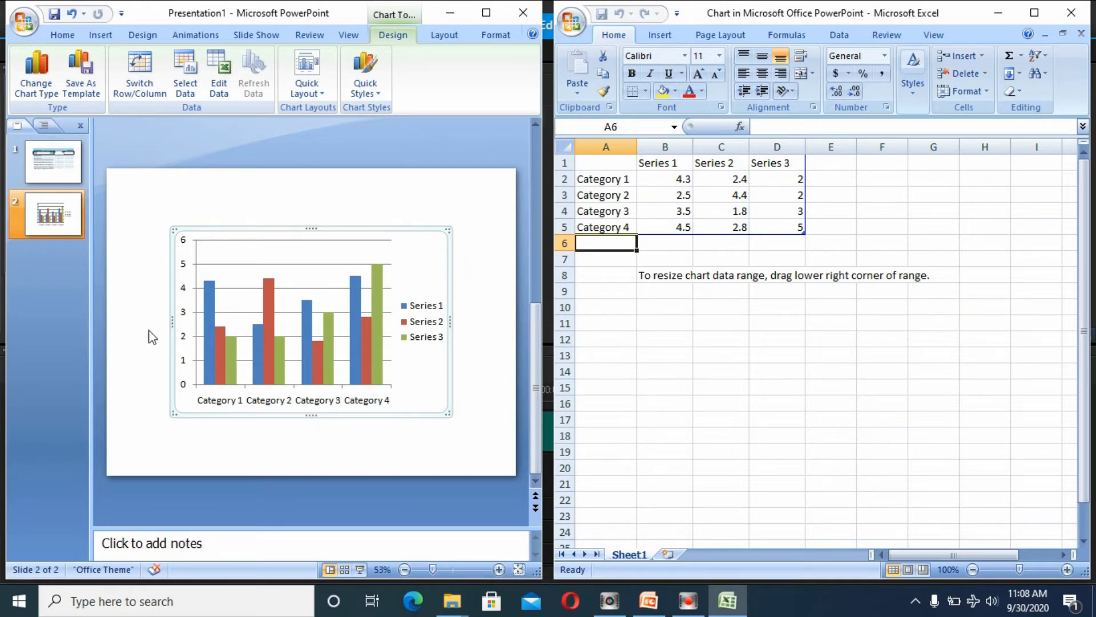
{"action": "left_click", "coordinate": [61, 161]}
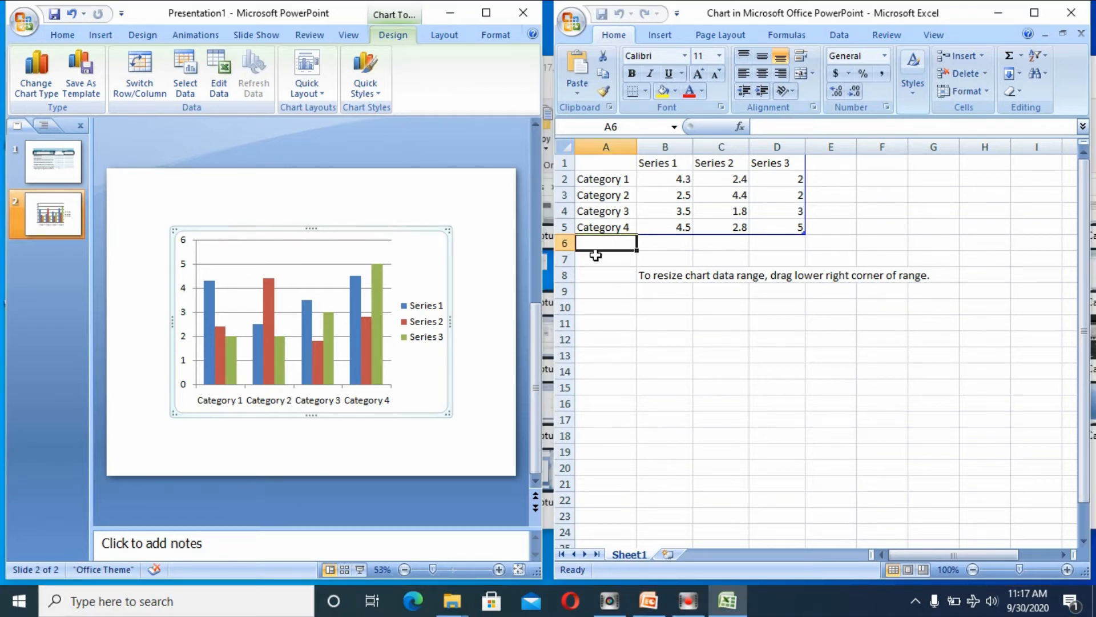
Delete the Category 4, Category 3 and Category 2 rows from the chart's data sheet.
{"action": "left_click", "coordinate": [564, 227]}
{"action": "right_click", "coordinate": [564, 226]}
{"action": "left_click", "coordinate": [631, 323]}
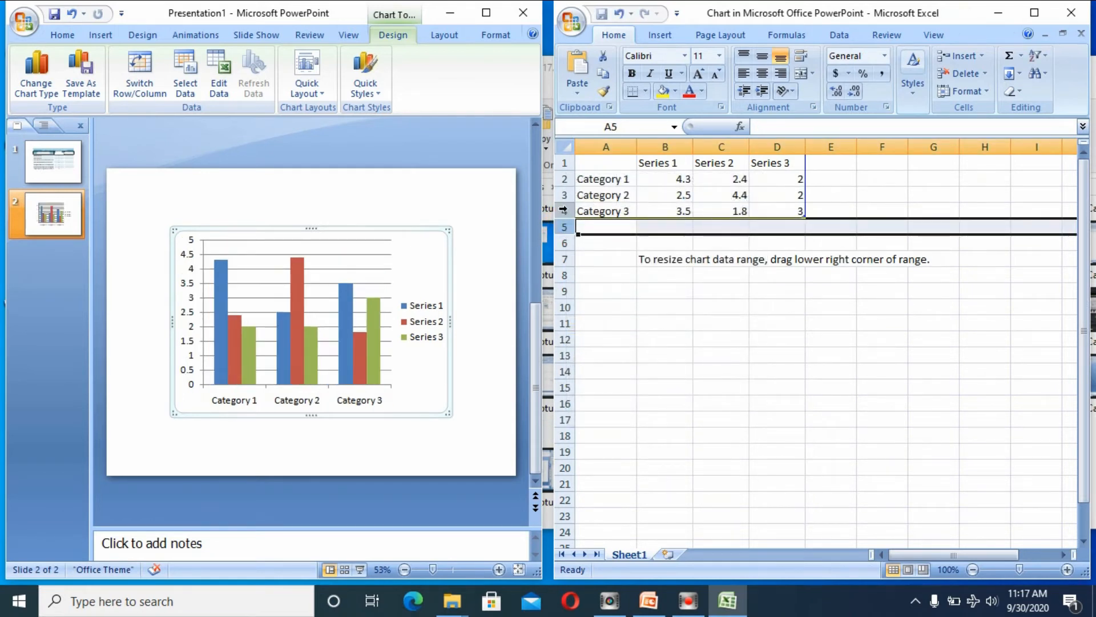
{"action": "left_click", "coordinate": [554, 210]}
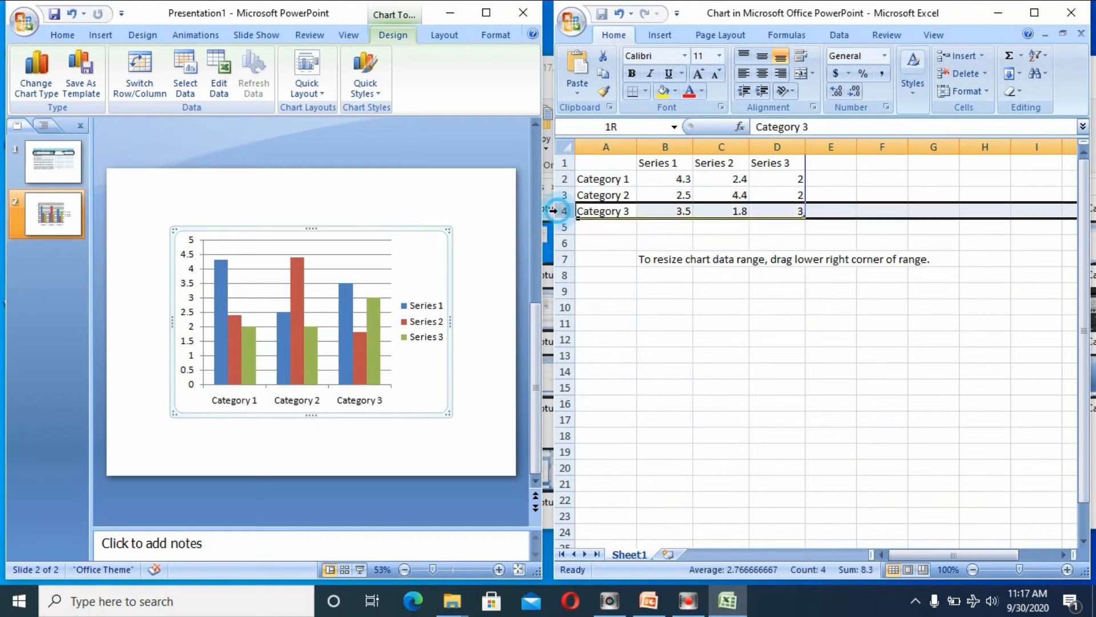
{"action": "right_click", "coordinate": [554, 211]}
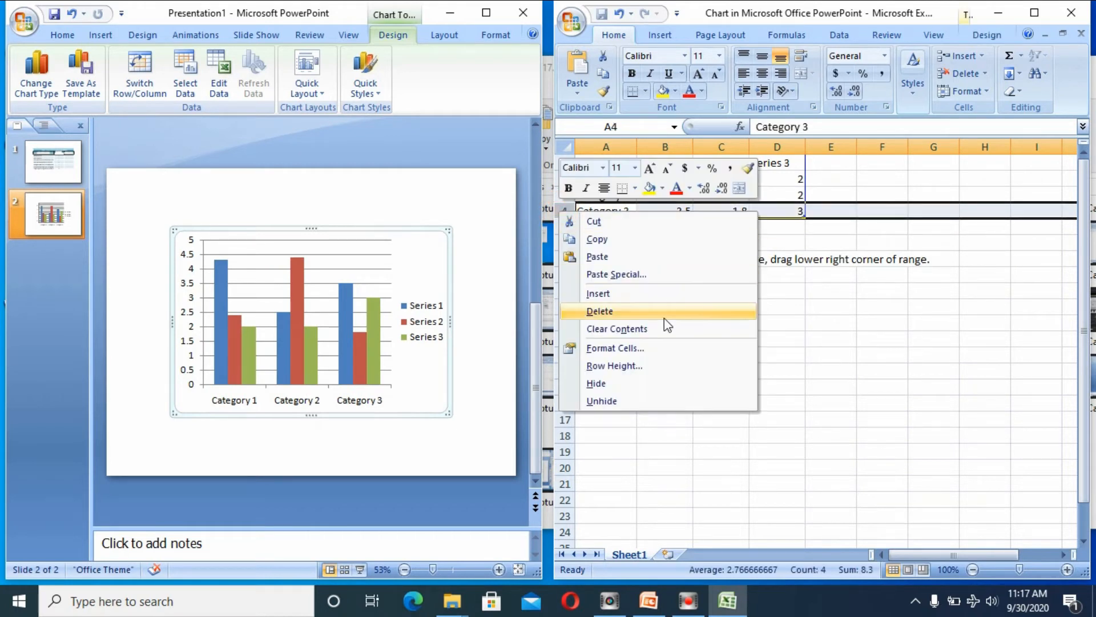
{"action": "left_click", "coordinate": [602, 308]}
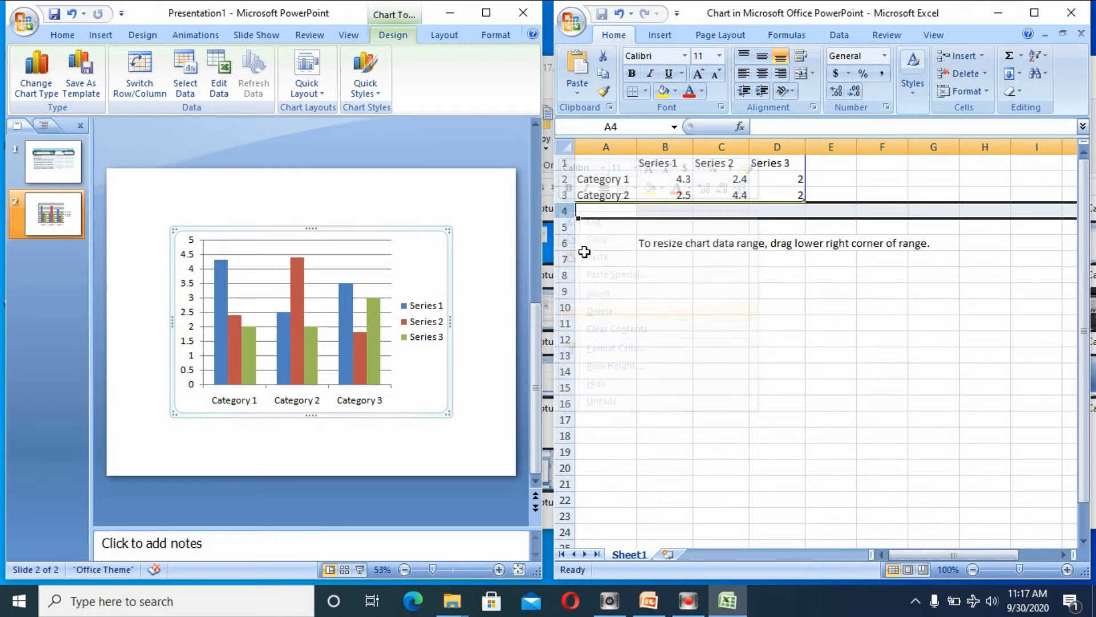
{"action": "left_click", "coordinate": [565, 195]}
{"action": "right_click", "coordinate": [566, 196]}
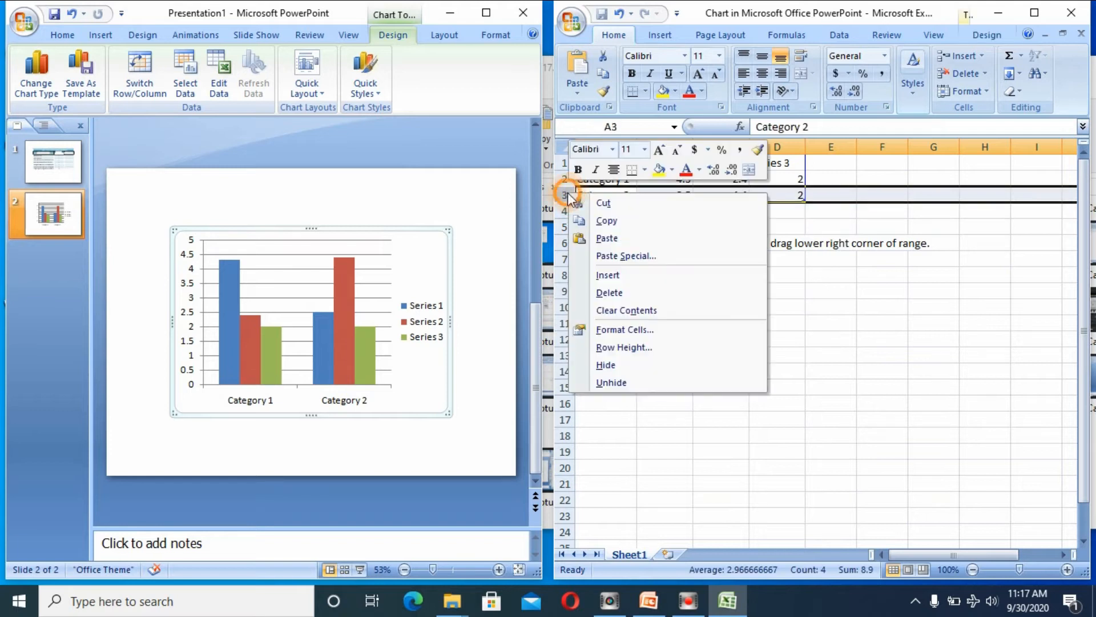
{"action": "left_click", "coordinate": [611, 292]}
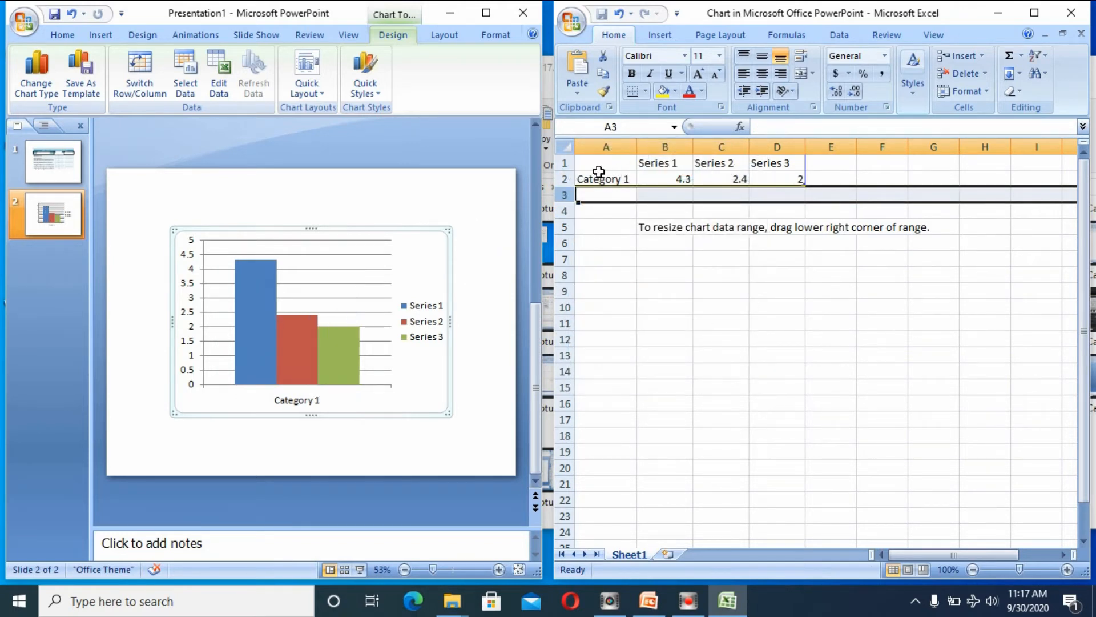
Extend the chart data range across to column H so that it holds seven series.
{"action": "left_click", "coordinate": [580, 177]}
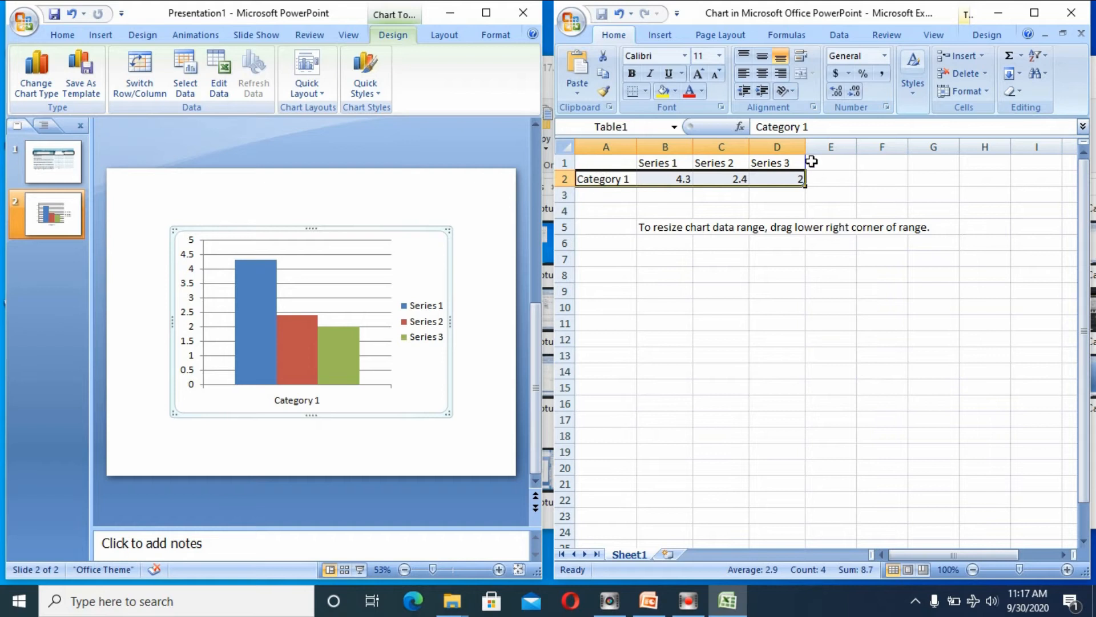
{"action": "left_click_drag", "start_coordinate": [804, 185], "coordinate": [1009, 184]}
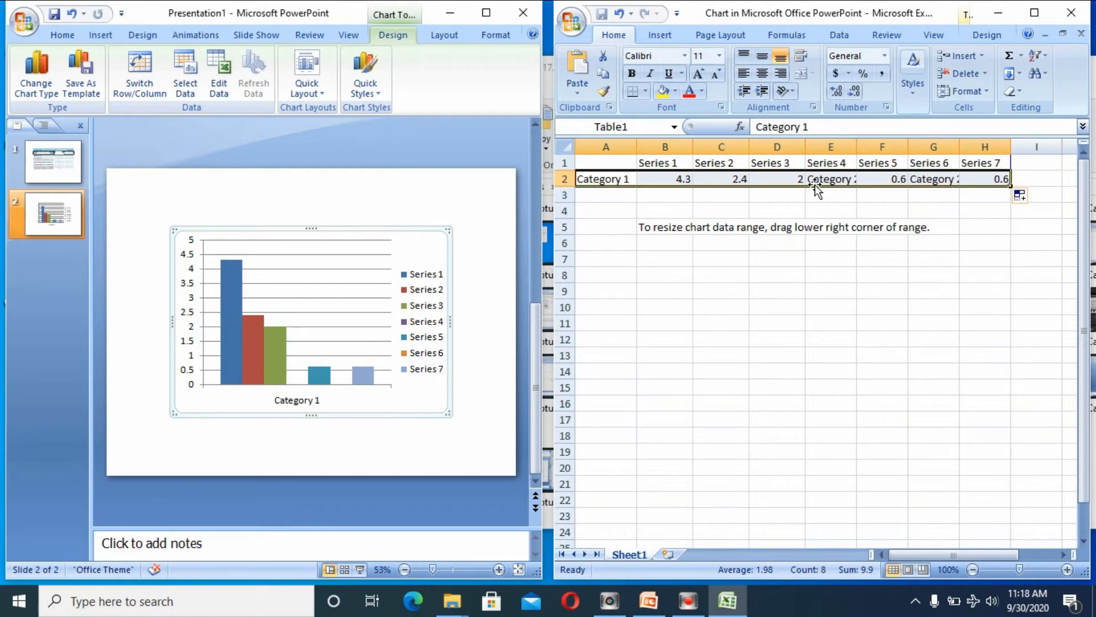
Rename Category 1 in cell A2 as "Tingkat perawatan" and widen column A to fit it.
{"action": "left_click", "coordinate": [620, 179]}
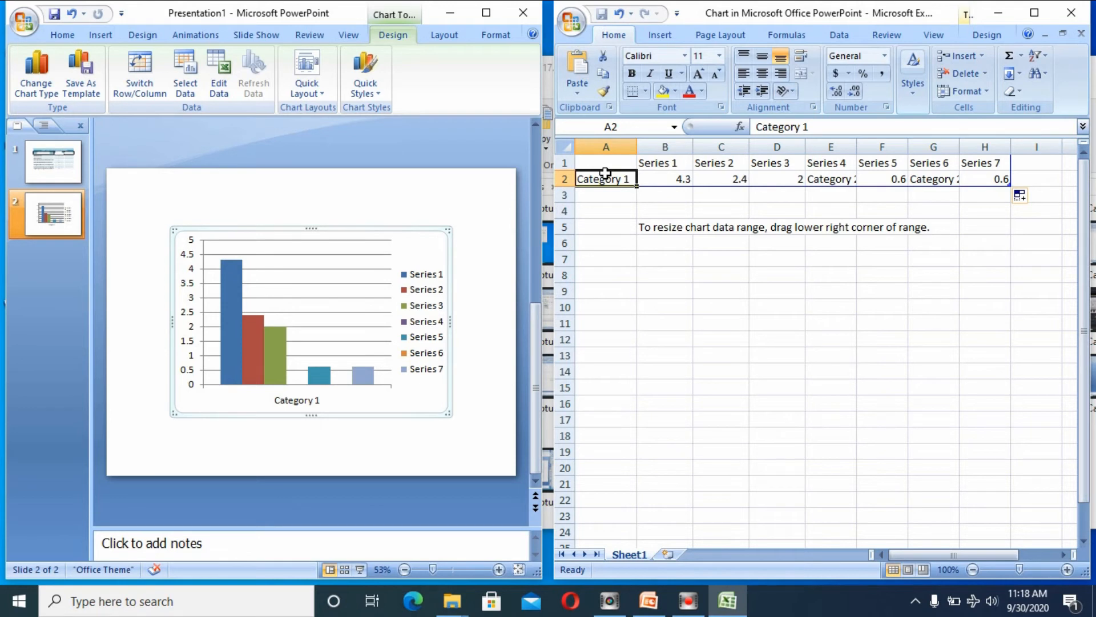
{"action": "type", "text": "Tingkat"}
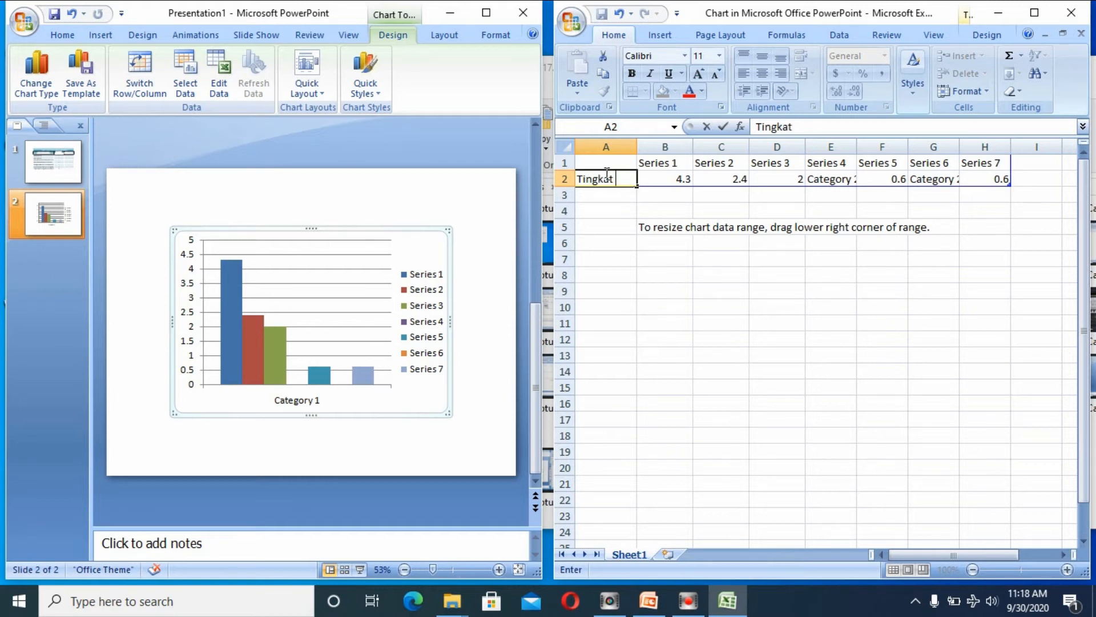
{"action": "type", "text": "perawatan"}
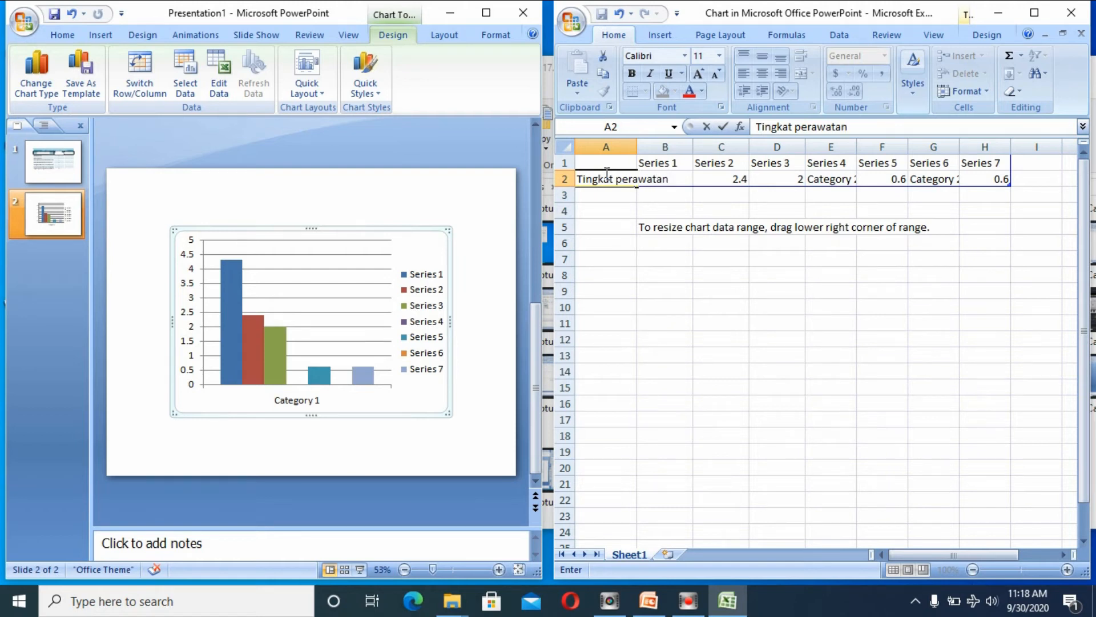
{"action": "left_click", "coordinate": [632, 212]}
{"action": "left_click_drag", "start_coordinate": [637, 139], "coordinate": [681, 147]}
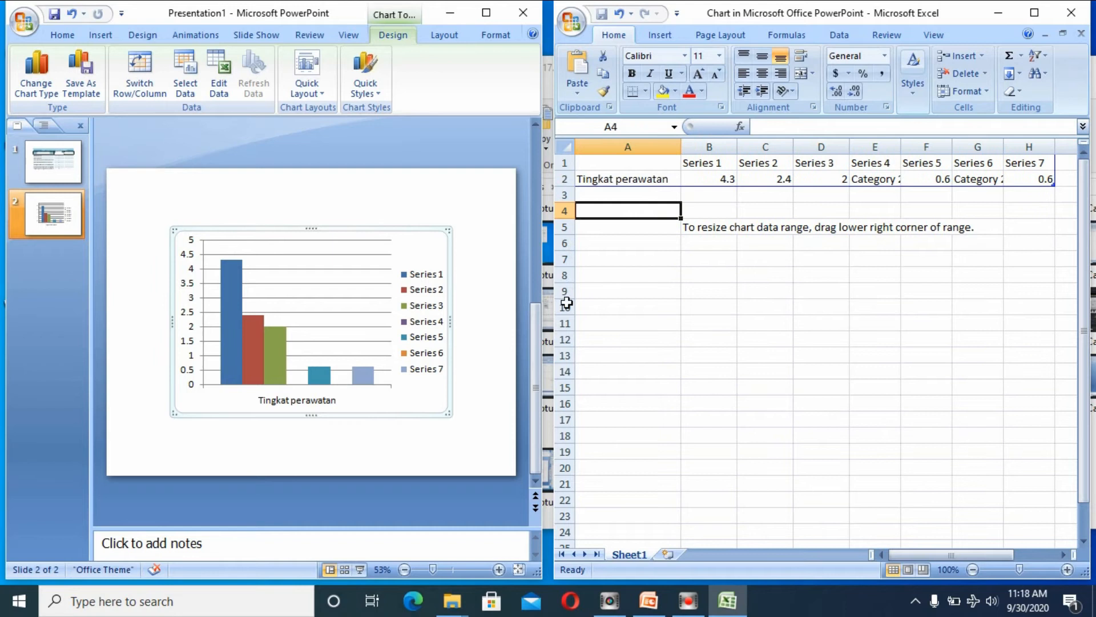
Enter "Jenis perawatan" in cell A1 and make the labels in A1:A2 bold.
{"action": "left_click", "coordinate": [618, 162]}
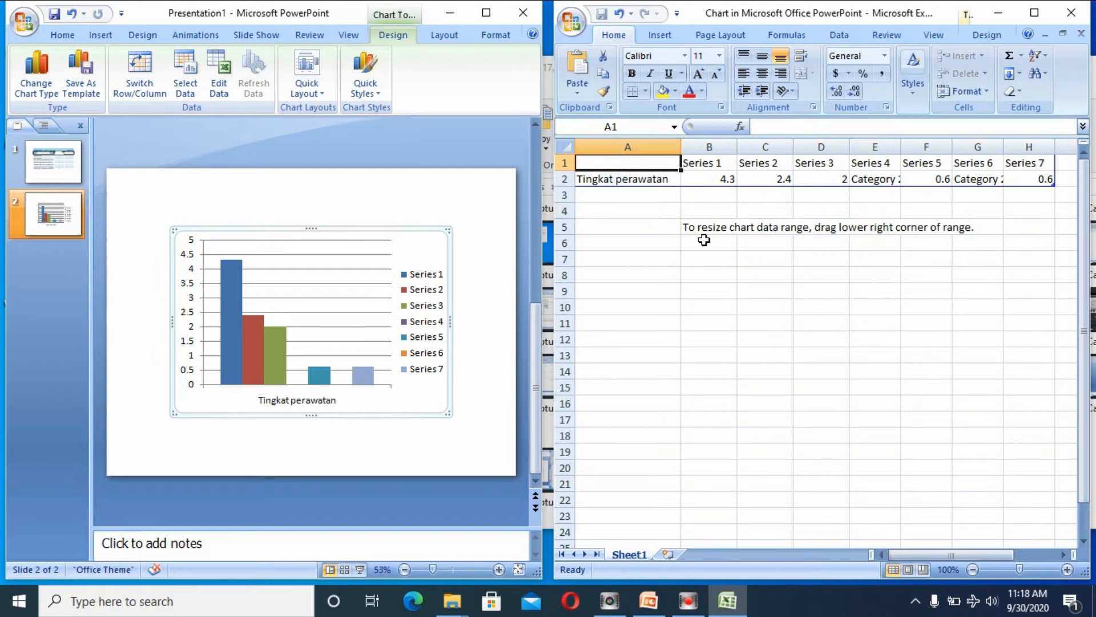
{"action": "type", "text": "Jenis"}
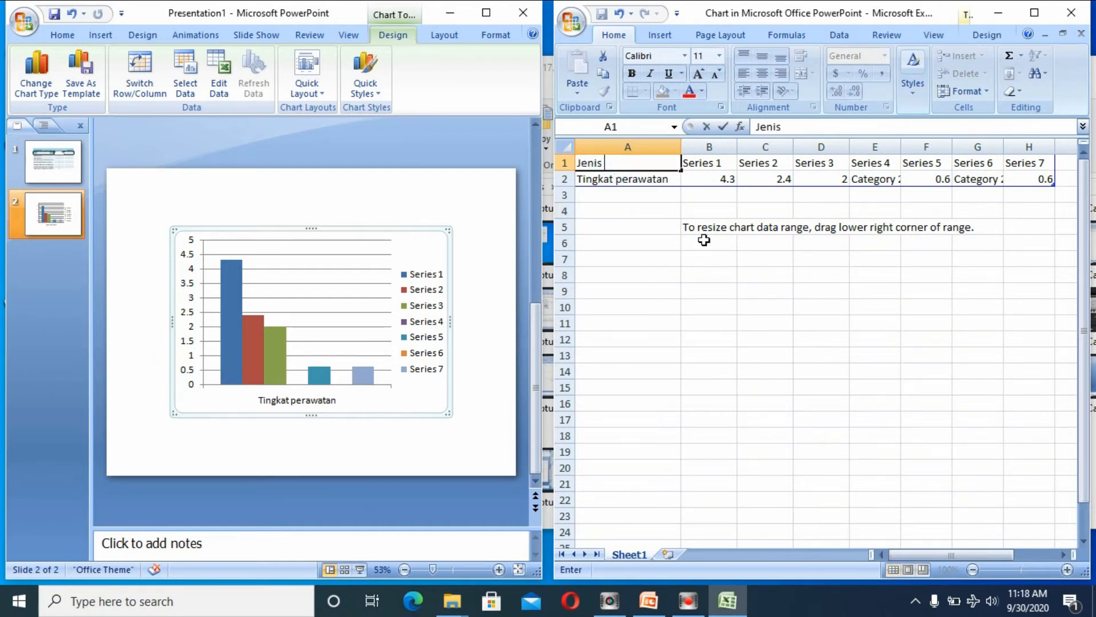
{"action": "type", "text": " perawatan"}
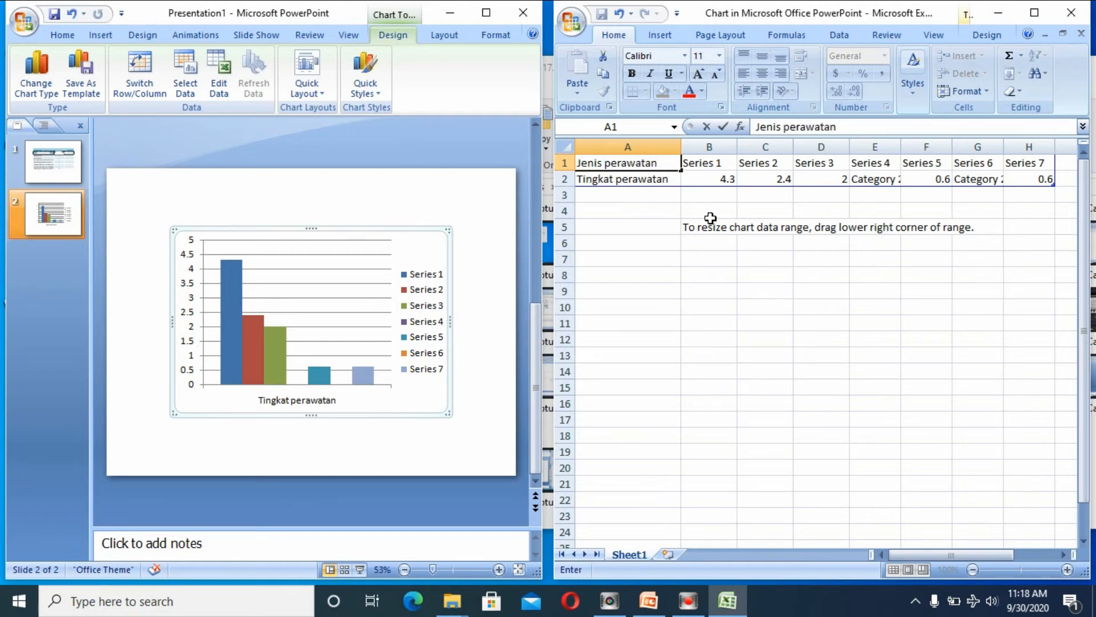
{"action": "left_click", "coordinate": [661, 194]}
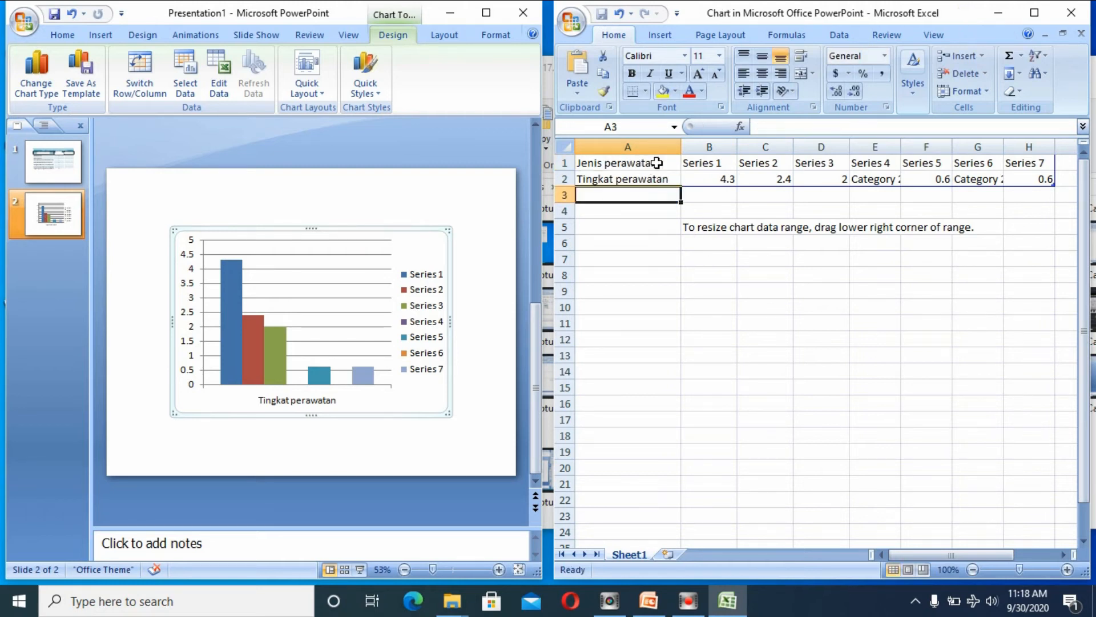
{"action": "left_click_drag", "start_coordinate": [656, 162], "coordinate": [657, 179]}
{"action": "left_click", "coordinate": [631, 74]}
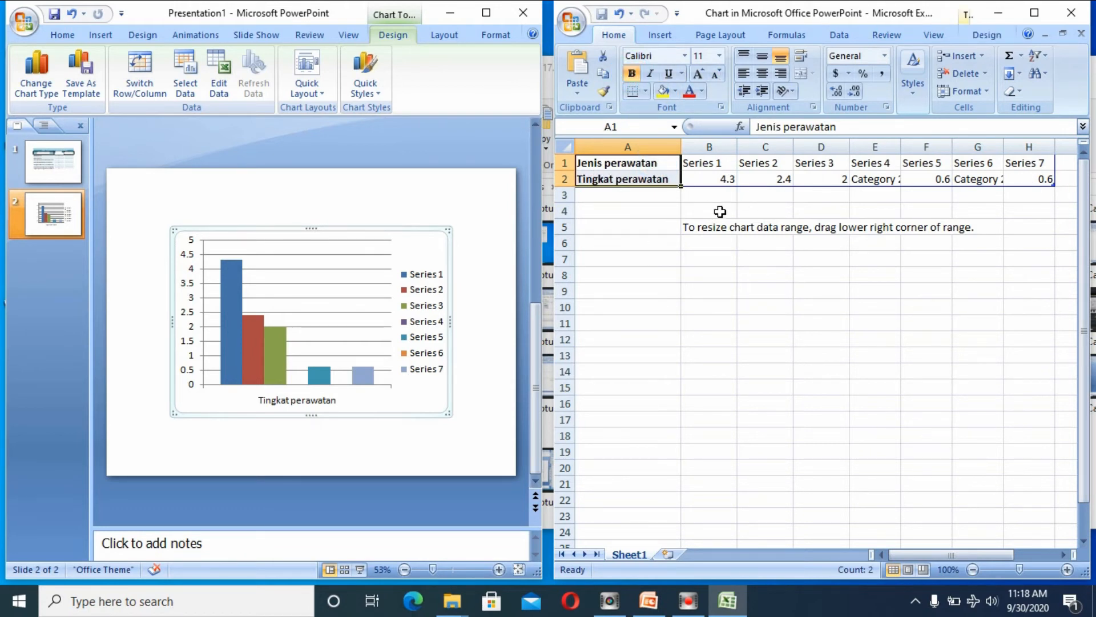
Rename the Series 1 heading in cell B1 as "Penyiraman" and widen column B to fit it.
{"action": "left_click", "coordinate": [718, 164]}
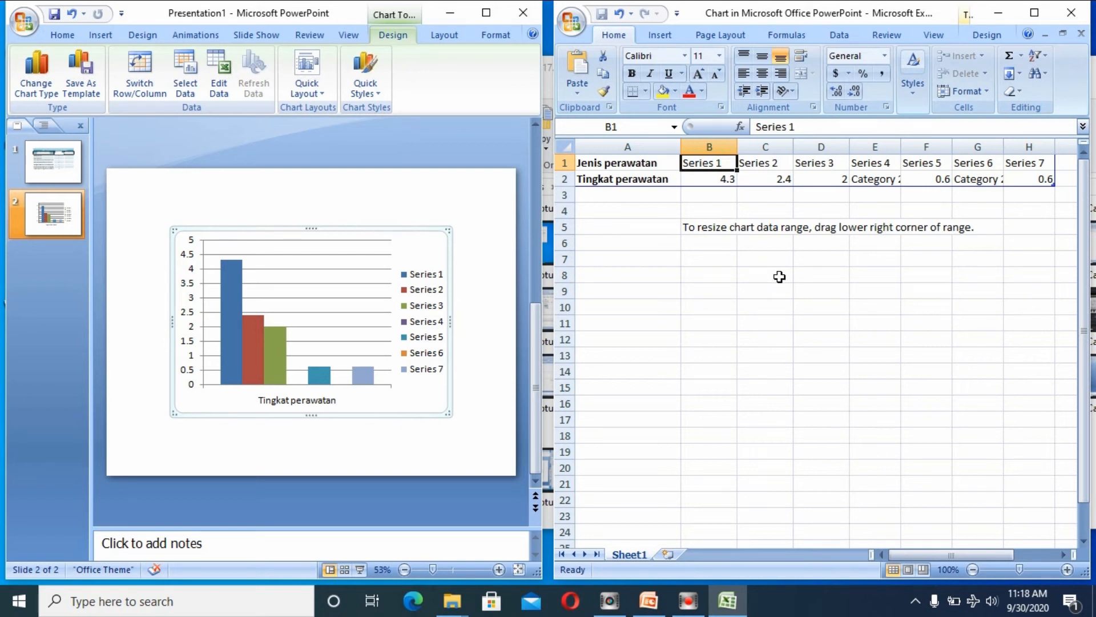
{"action": "type", "text": "Penyiraman"}
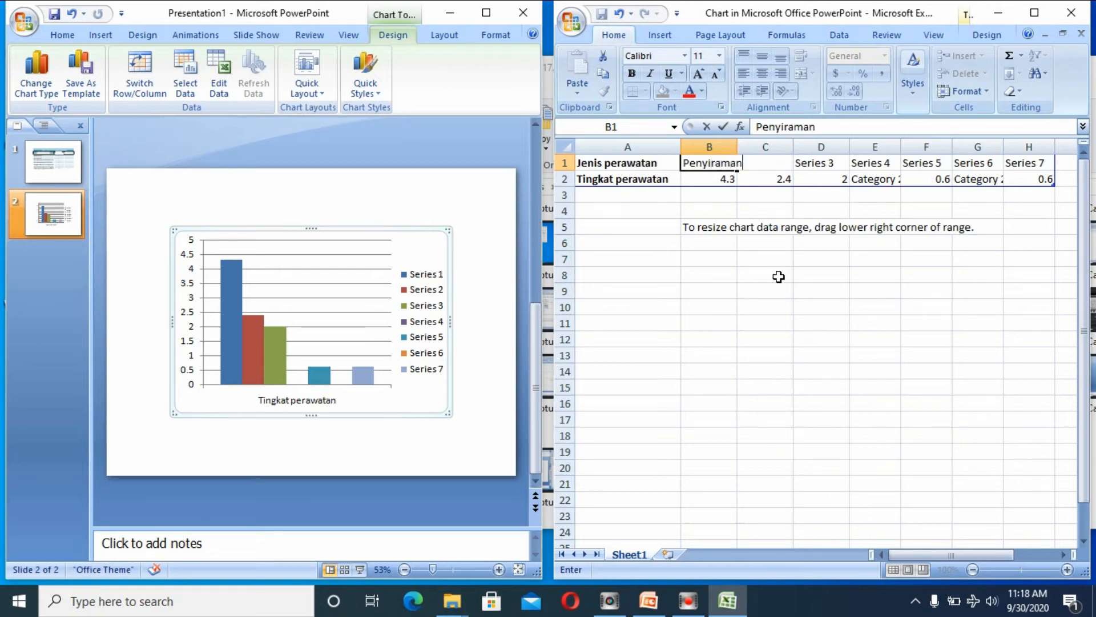
{"action": "left_click", "coordinate": [721, 226]}
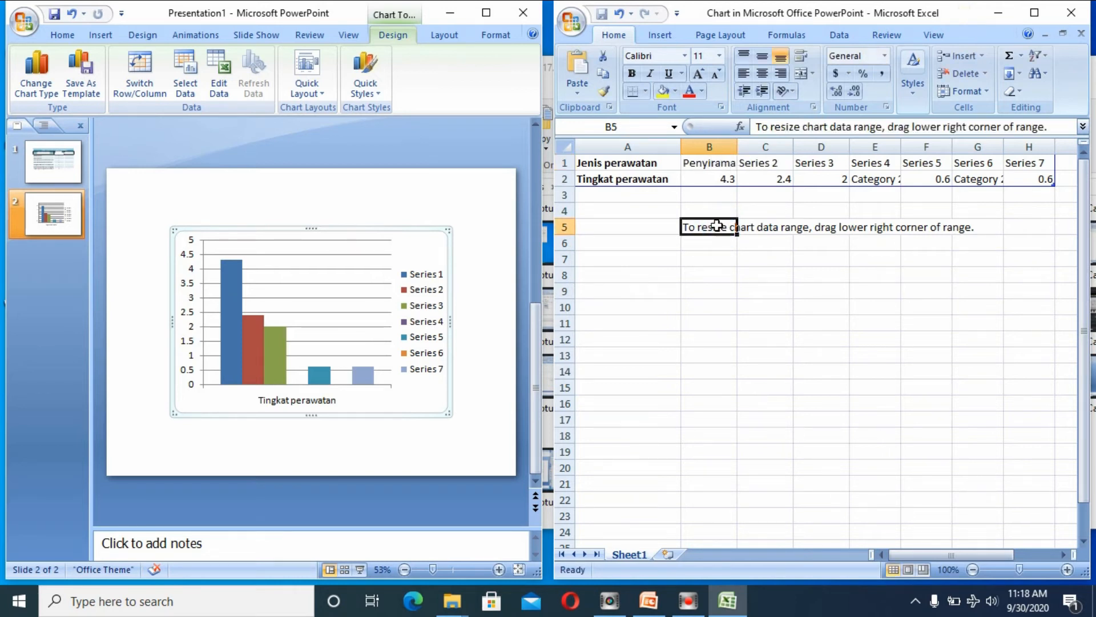
{"action": "left_click", "coordinate": [771, 163]}
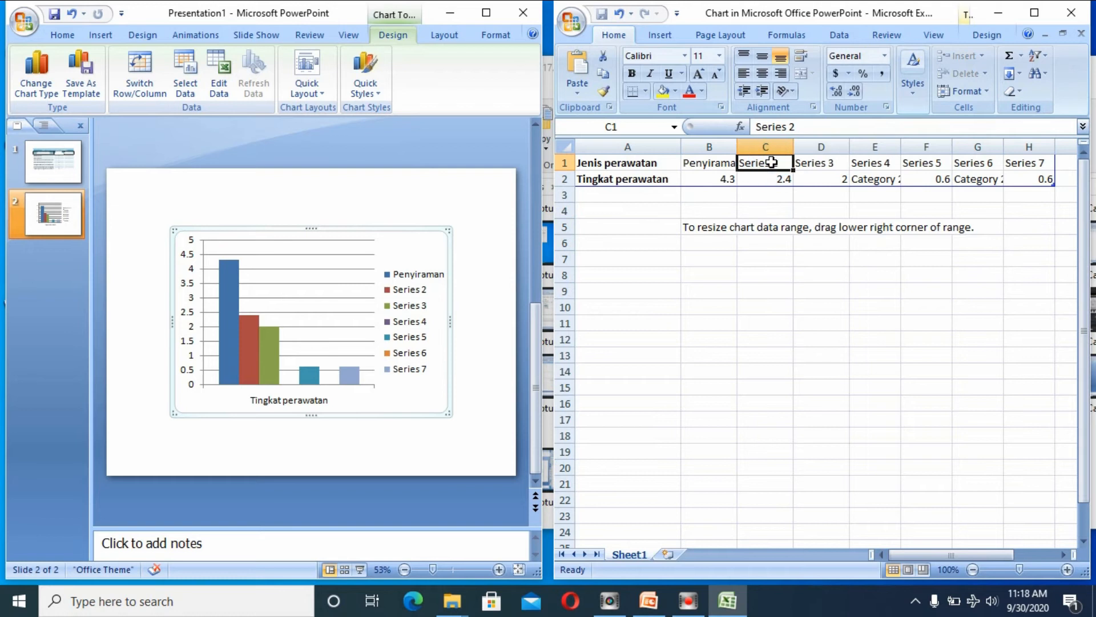
{"action": "left_click_drag", "start_coordinate": [737, 147], "coordinate": [754, 146]}
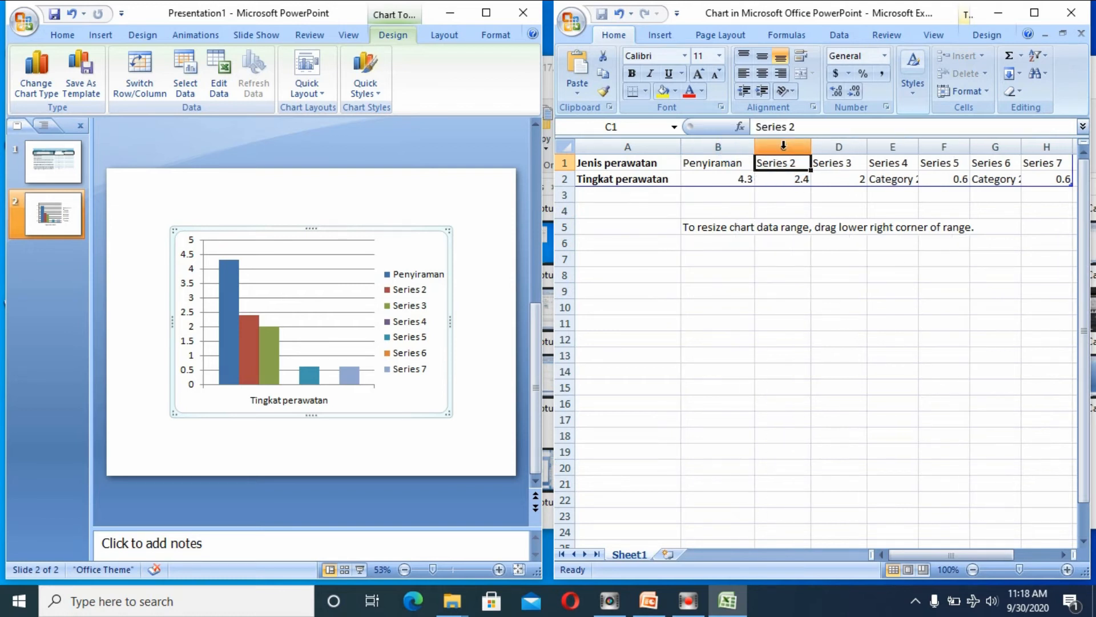
Set the Penyiraman value in cell B2 to 1.
{"action": "left_click", "coordinate": [744, 178]}
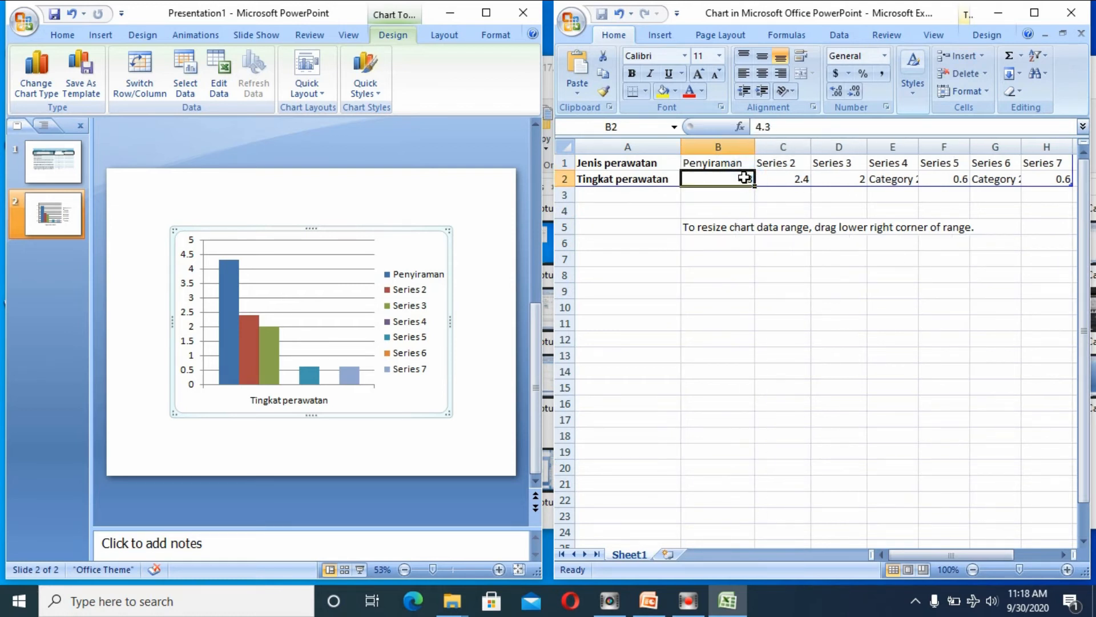
{"action": "type", "text": "1"}
{"action": "left_click", "coordinate": [744, 229]}
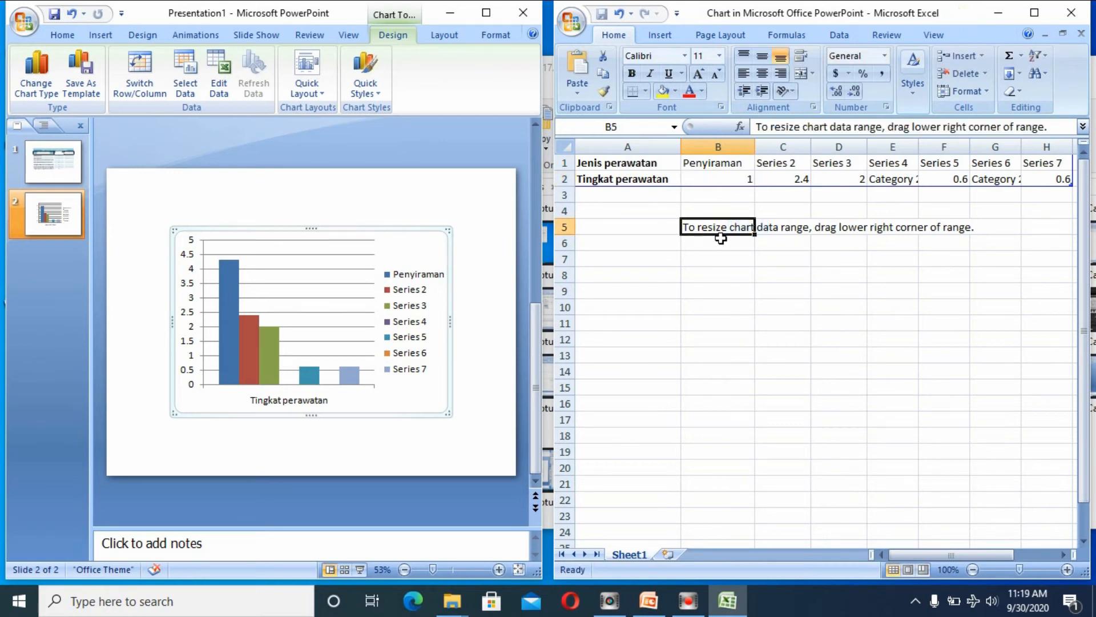
Rename the Series 2 heading in cell C1 as "Pemupukan" and set its value in C2 to 1.
{"action": "left_click", "coordinate": [783, 162]}
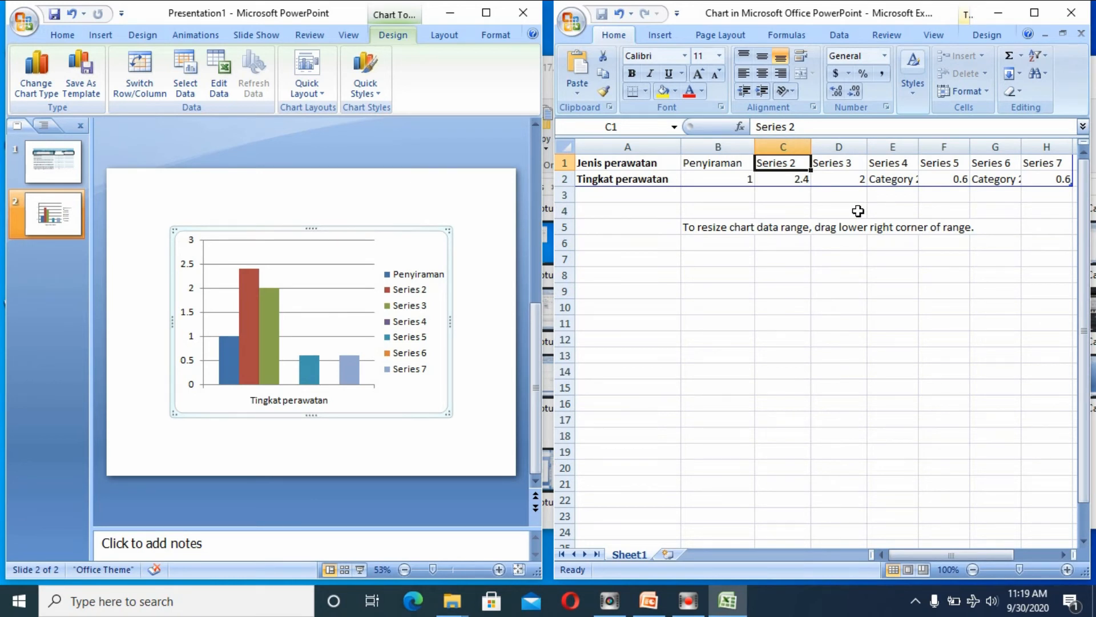
{"action": "type", "text": "Pemupukan"}
{"action": "left_click_drag", "start_coordinate": [781, 167], "coordinate": [781, 172]}
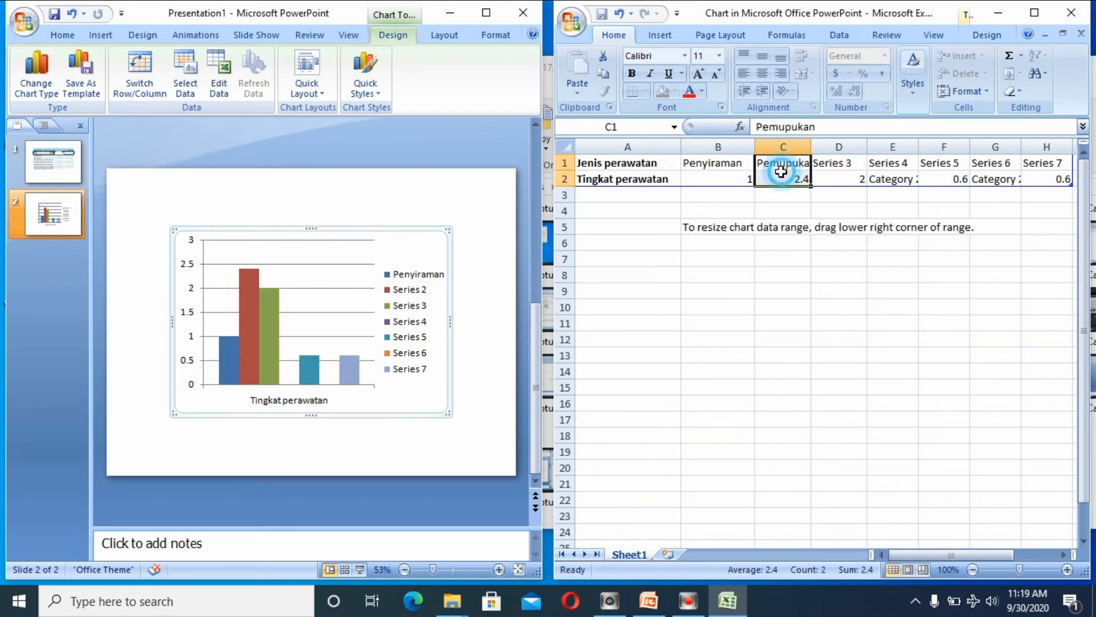
{"action": "left_click", "coordinate": [776, 178]}
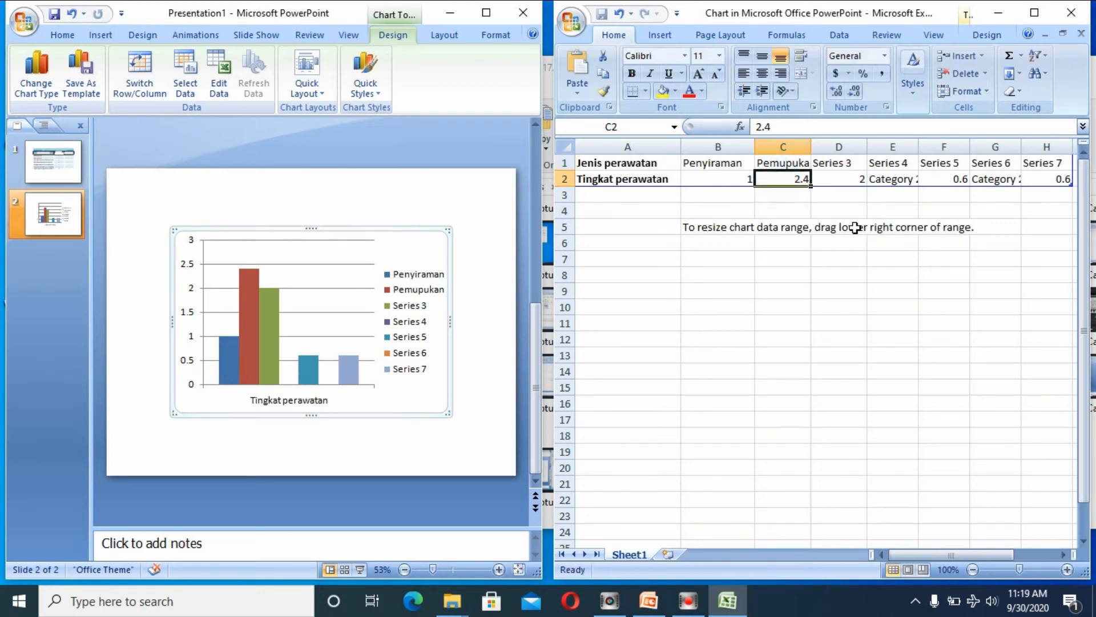
{"action": "type", "text": "1"}
Rename the Series 3 heading in cell D1 as "Pemberian vitamin dan hormon".
{"action": "left_click", "coordinate": [842, 162]}
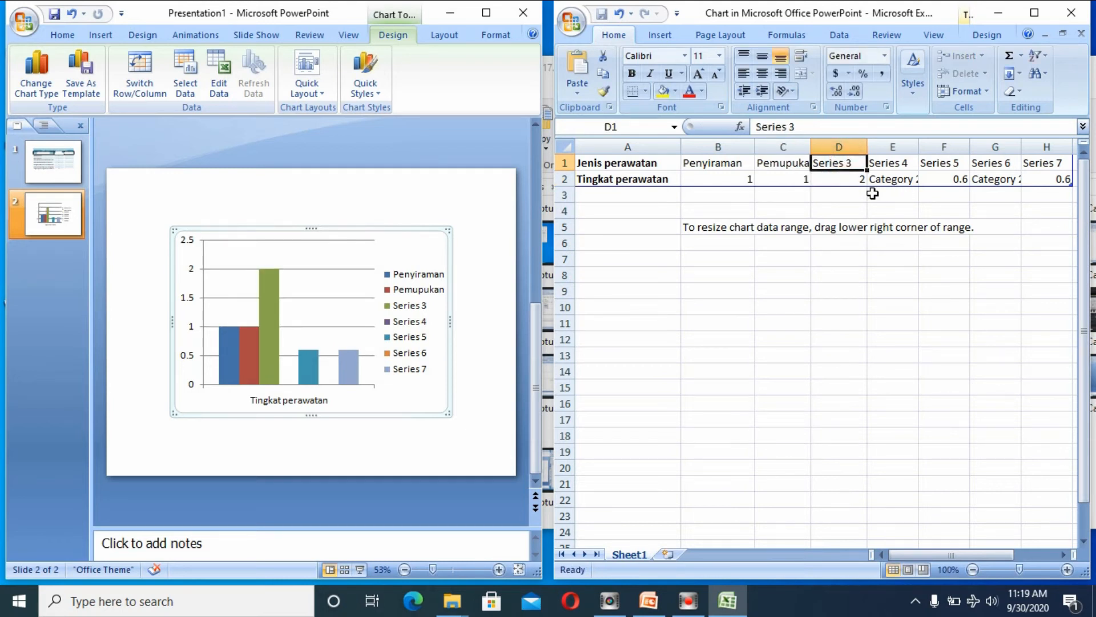
{"action": "type", "text": "Pe"}
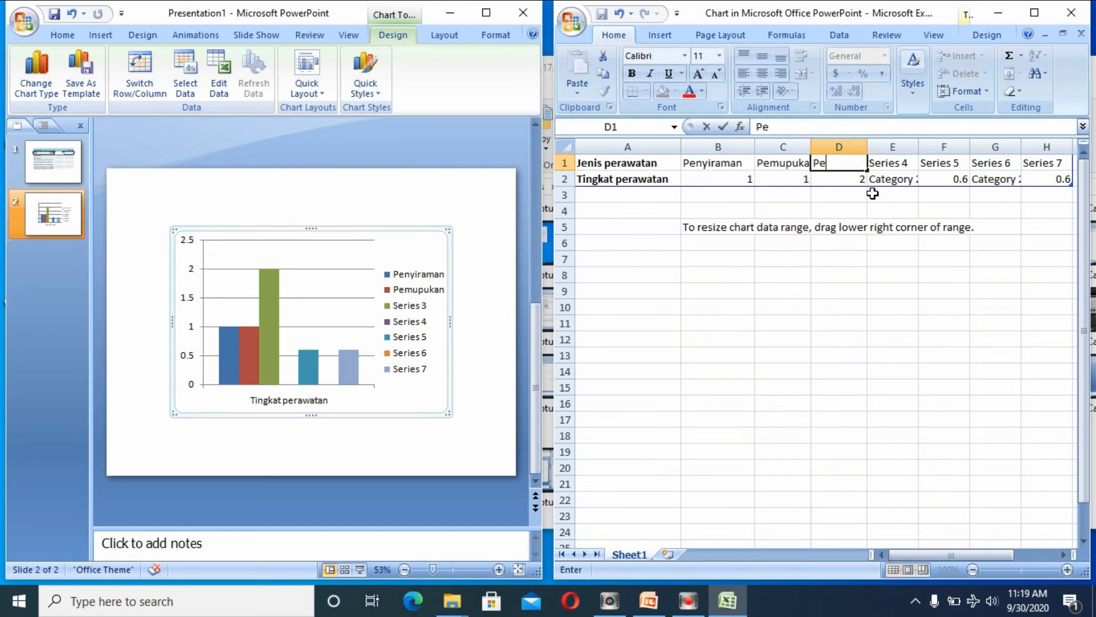
{"action": "type", "text": "mberian vitanmin da"}
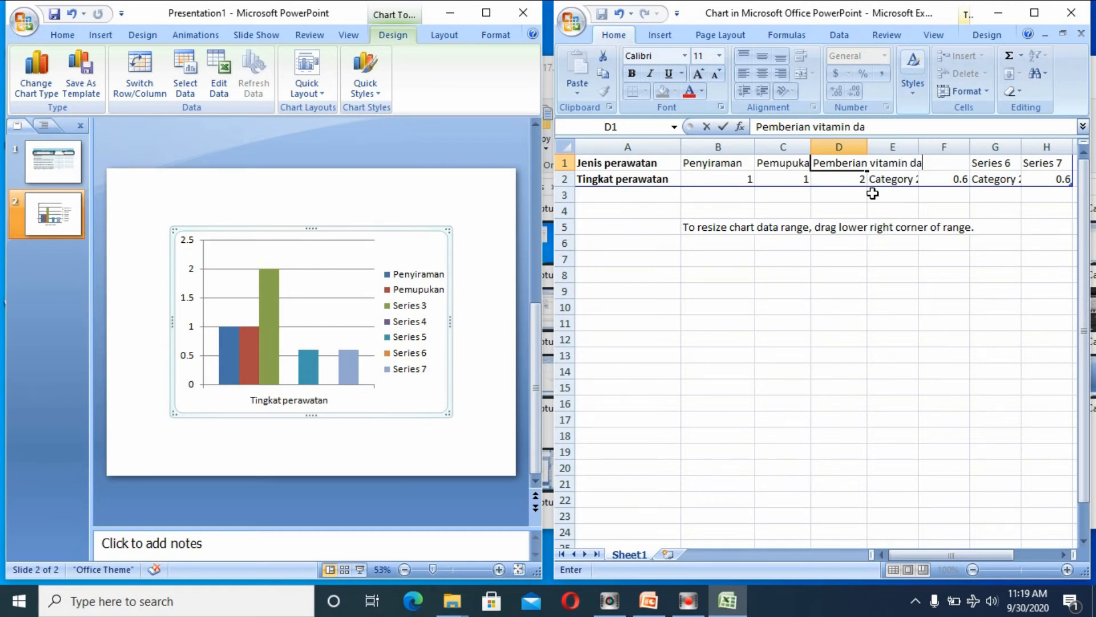
{"action": "type", "text": "n hormon"}
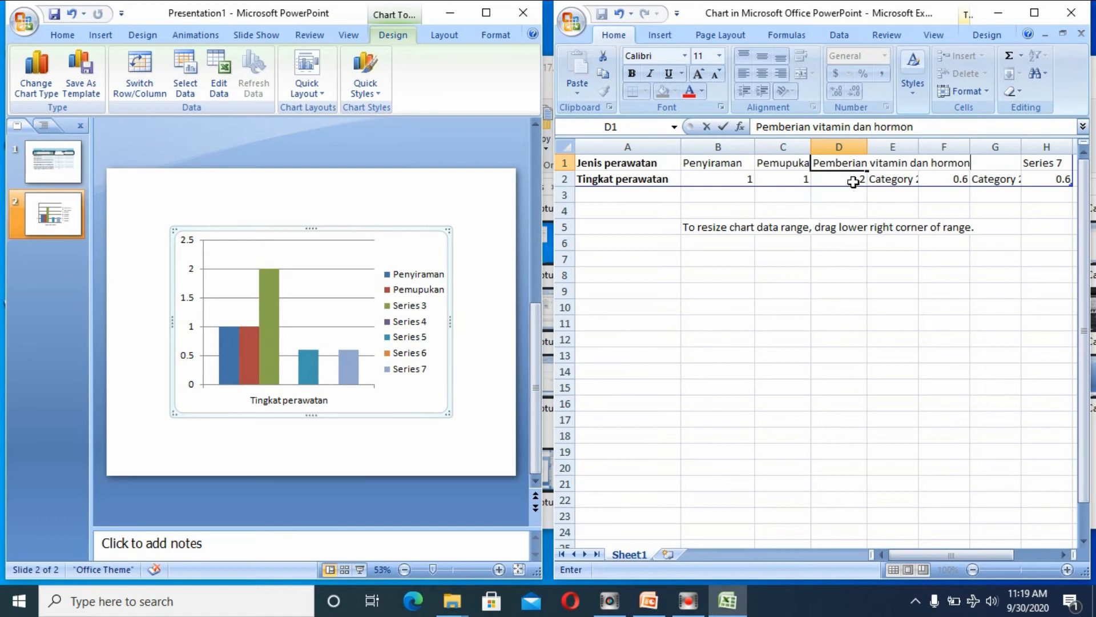
{"action": "left_click", "coordinate": [853, 181]}
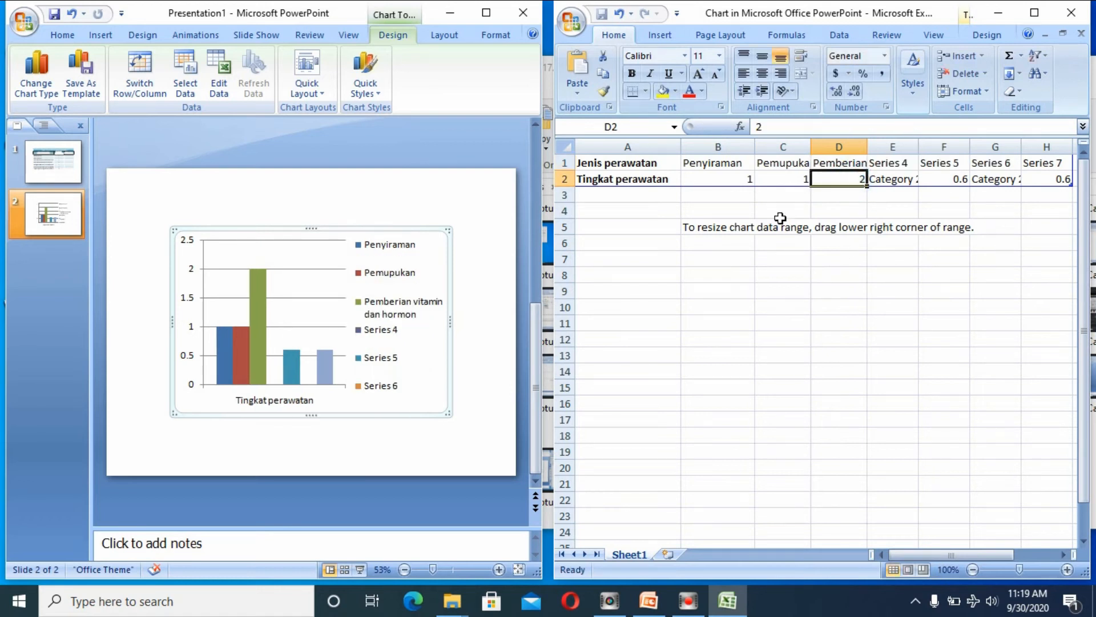
Rename the Series 4 heading in cell E1 as "Pemberian pupuk tambahan" and set its value in E2 to 3.
{"action": "left_click", "coordinate": [895, 162]}
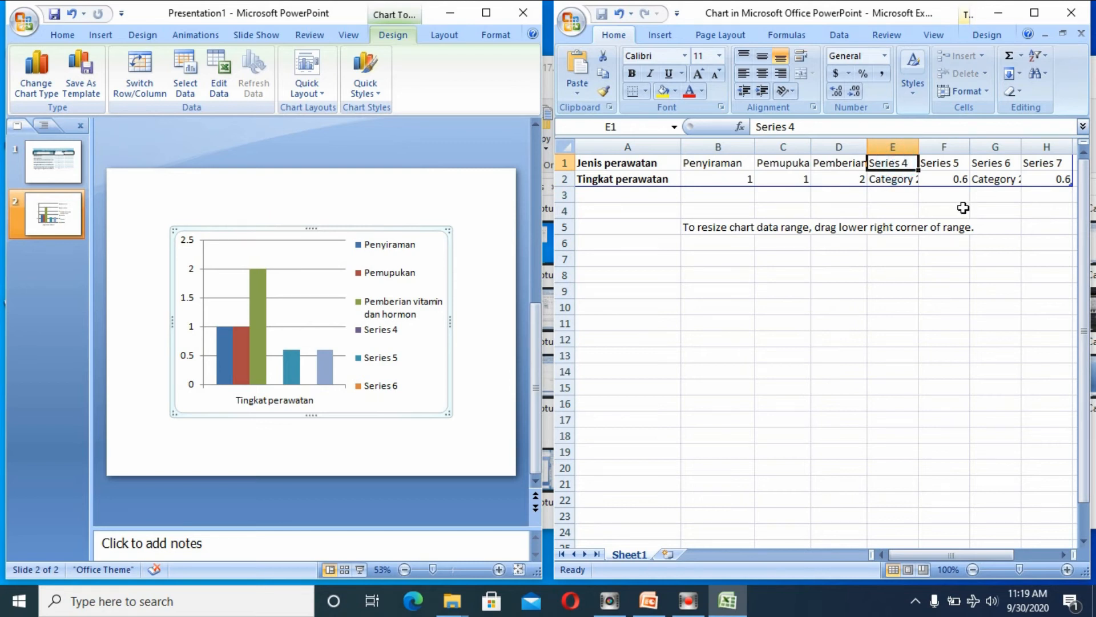
{"action": "type", "text": "P"}
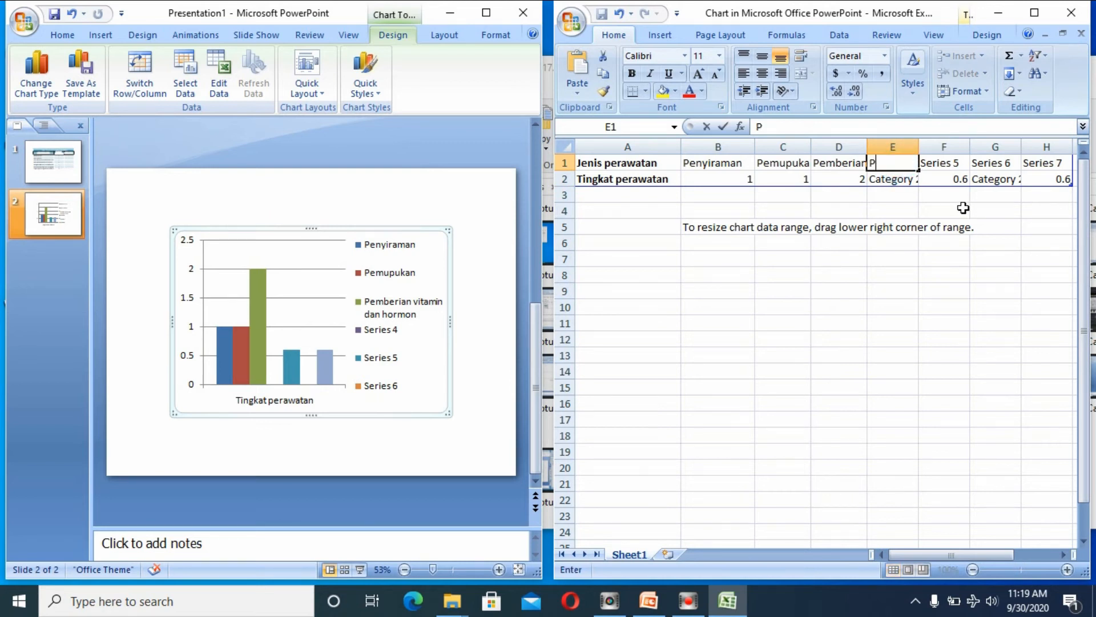
{"action": "type", "text": "emberian"}
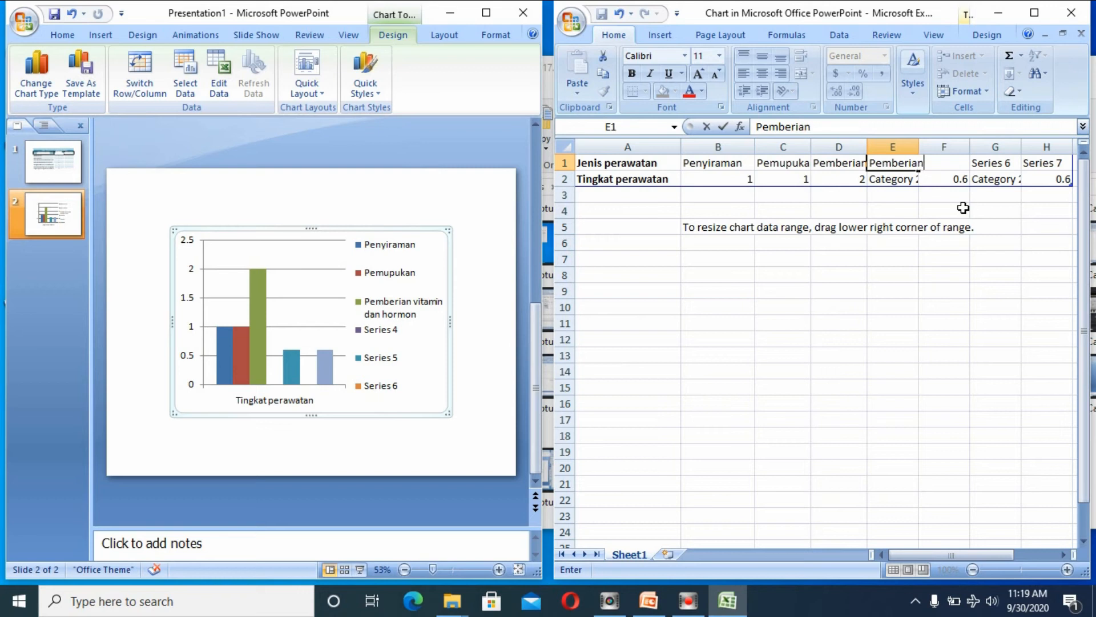
{"action": "type", "text": " pupuk tambahan"}
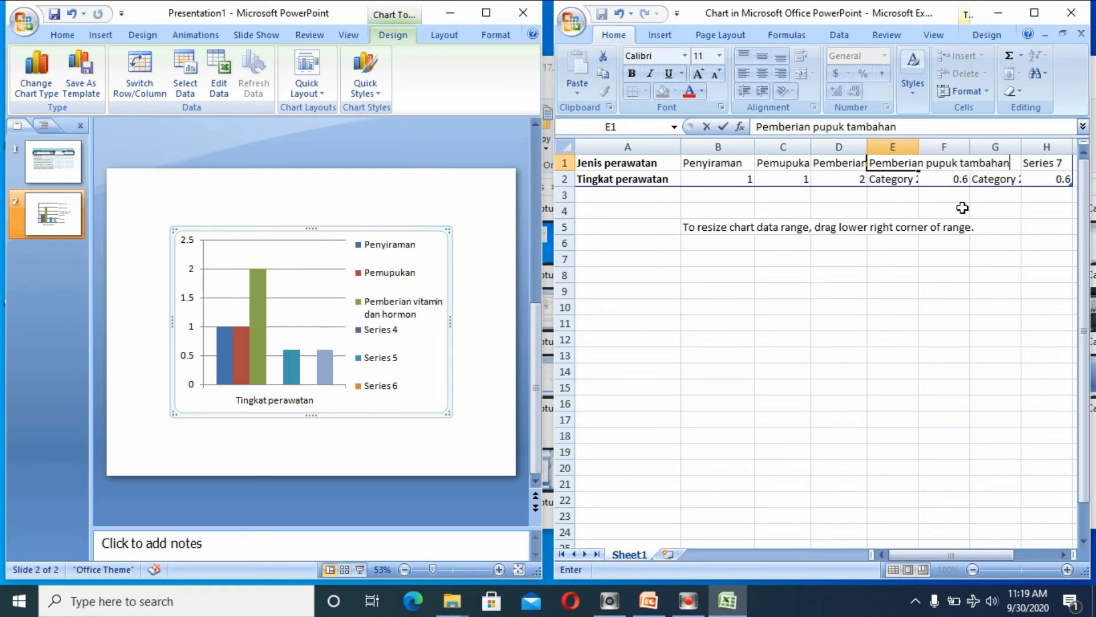
{"action": "left_click", "coordinate": [901, 179]}
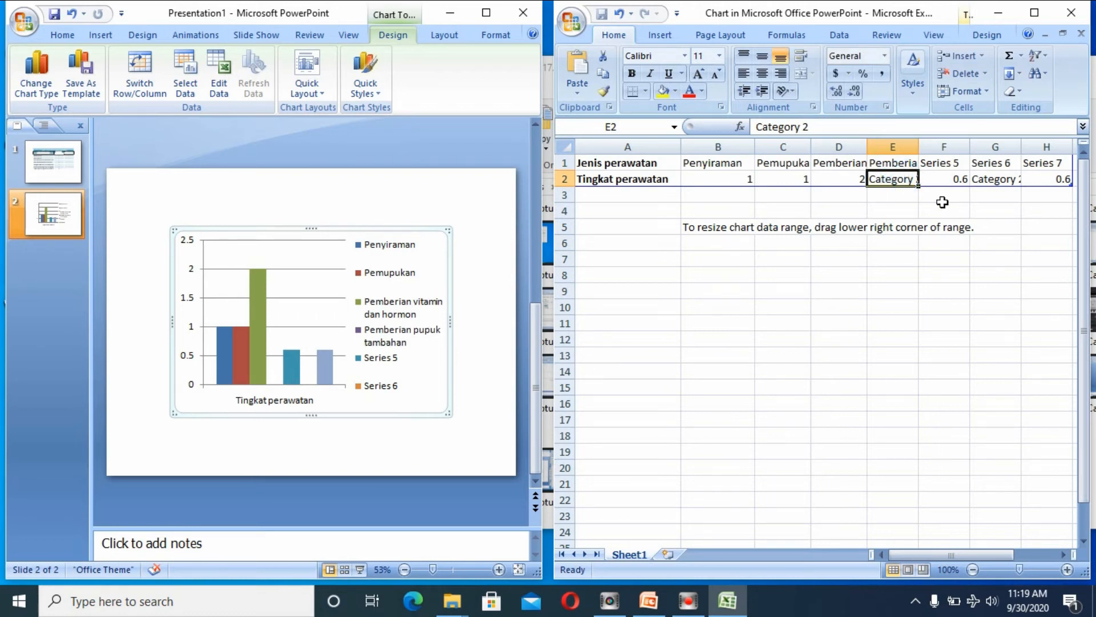
{"action": "type", "text": "3"}
Rename the Series 5 heading in cell F1 as "Pengendalian hama dan penyakit" and set its value in F2 to 1.
{"action": "left_click", "coordinate": [936, 163]}
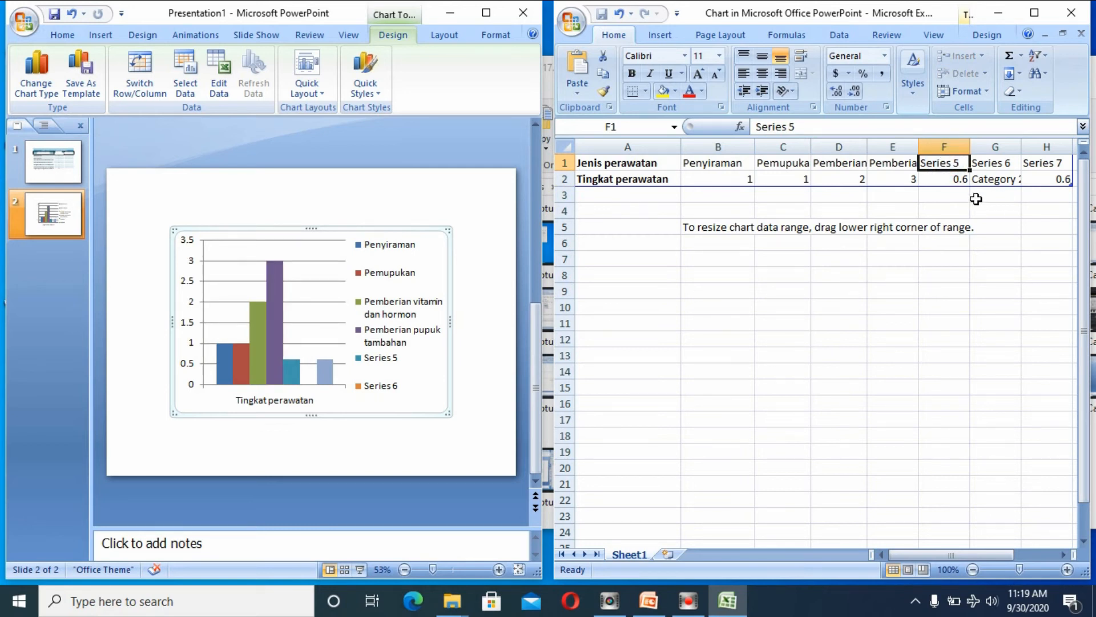
{"action": "type", "text": "Pengen"}
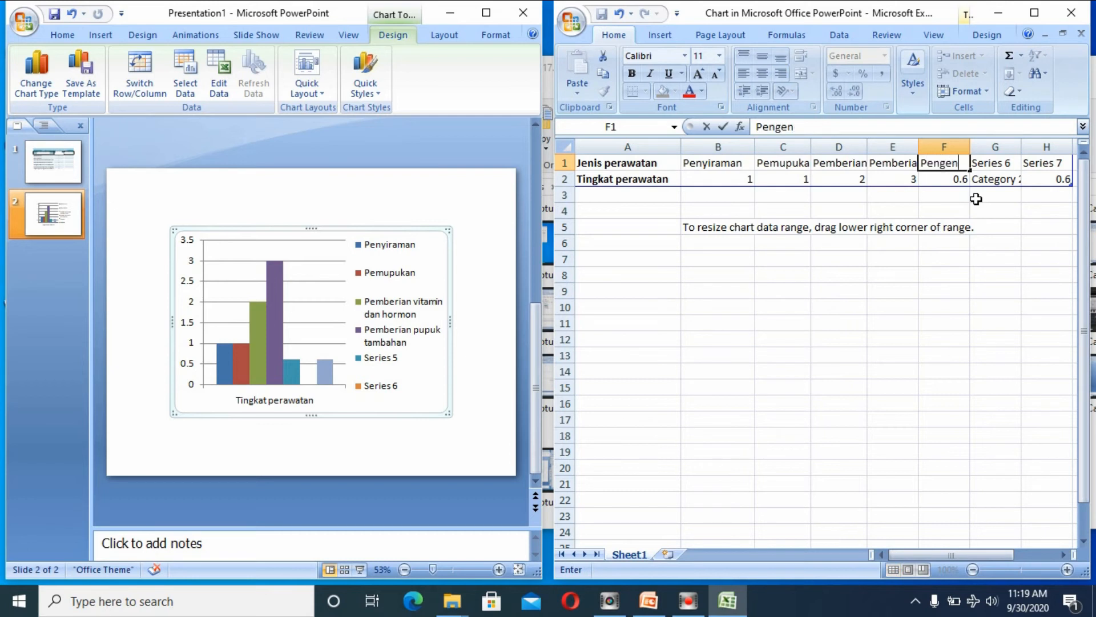
{"action": "type", "text": "dalian hama"}
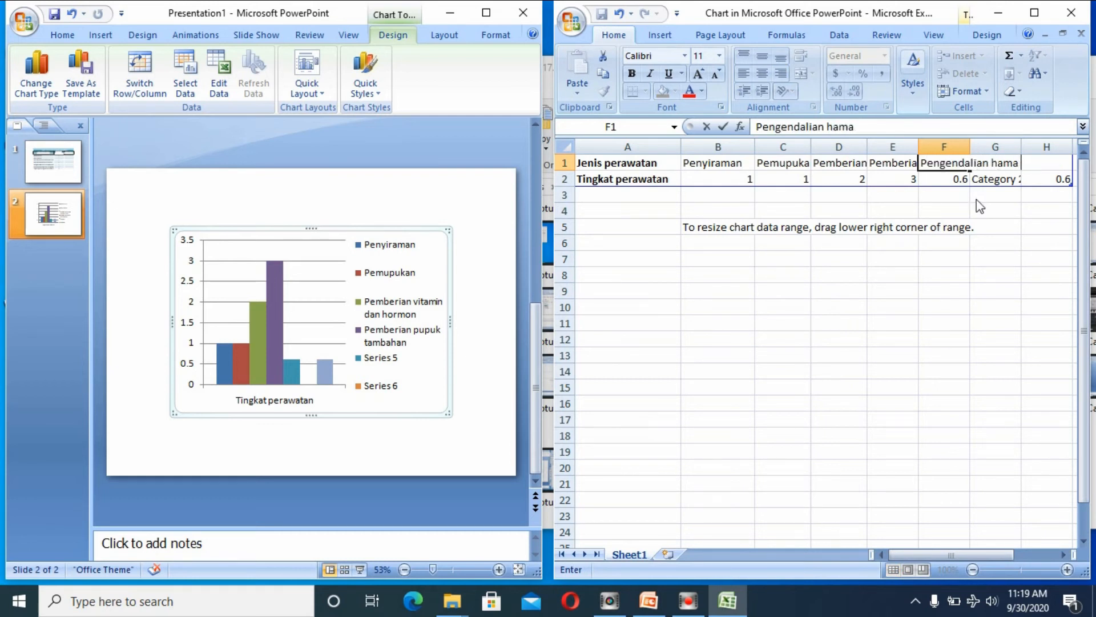
{"action": "type", "text": " dan penyakit"}
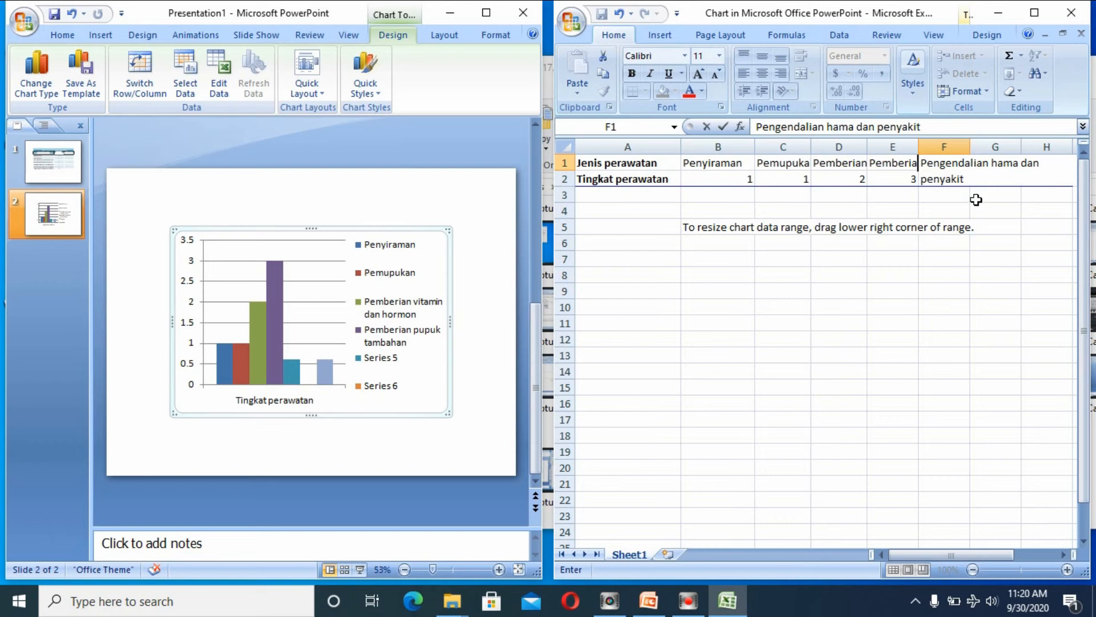
{"action": "left_click", "coordinate": [945, 203]}
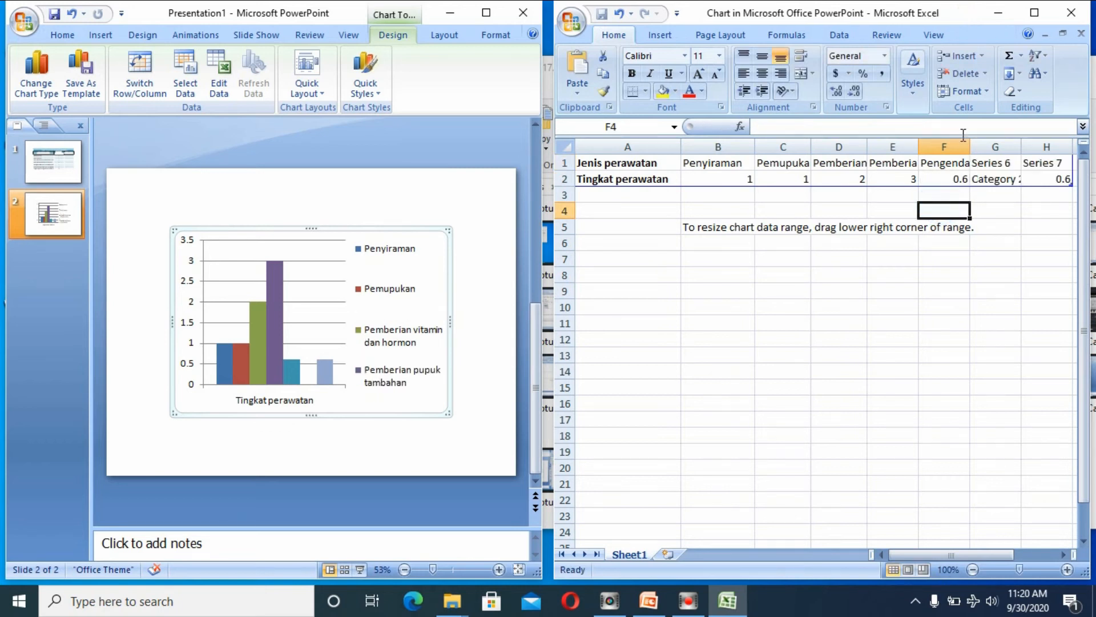
{"action": "left_click", "coordinate": [956, 178]}
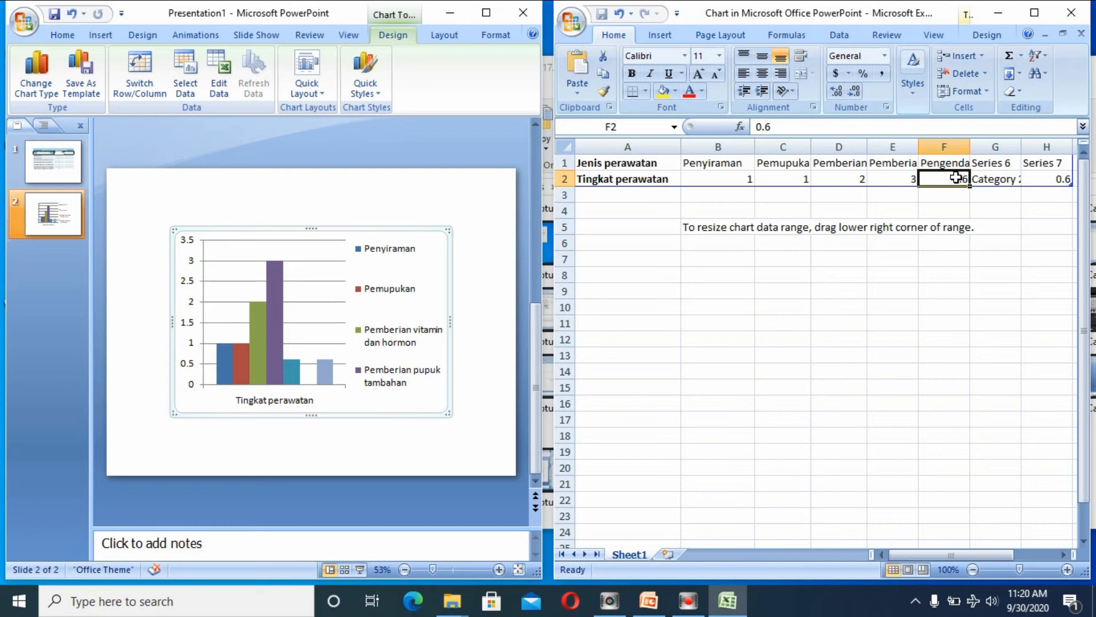
{"action": "type", "text": "1"}
{"action": "left_click", "coordinate": [992, 220]}
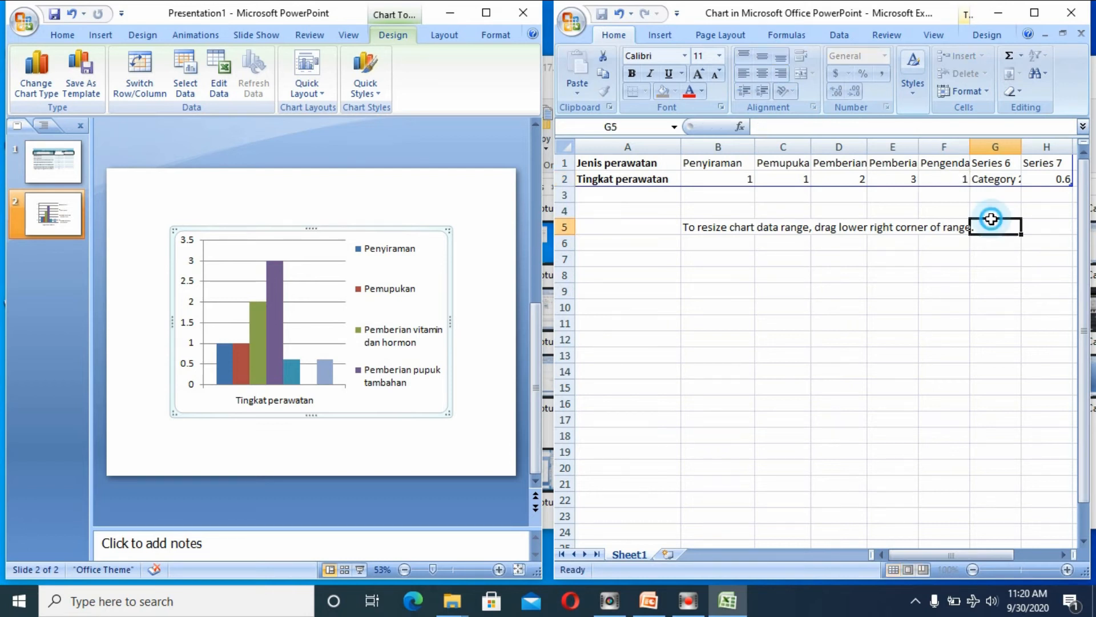
Rename the Series 6 heading in cell G1 as "Suhu dan temperatur yang tepat" and set its value in G2 to 1.
{"action": "left_click", "coordinate": [1005, 164]}
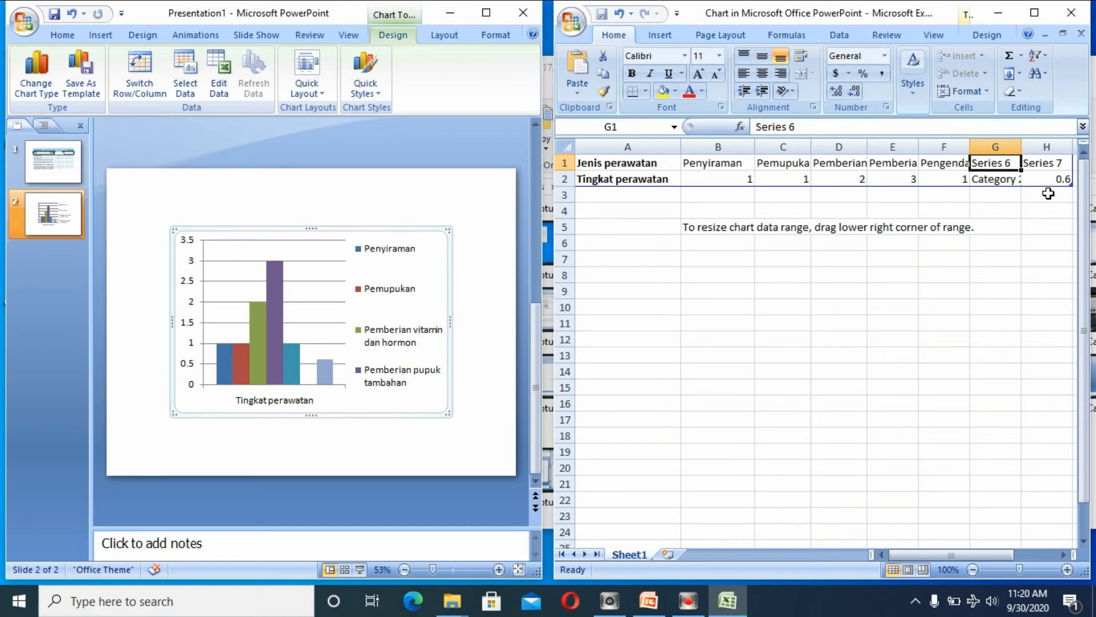
{"action": "type", "text": "Suhu dan temperatu"}
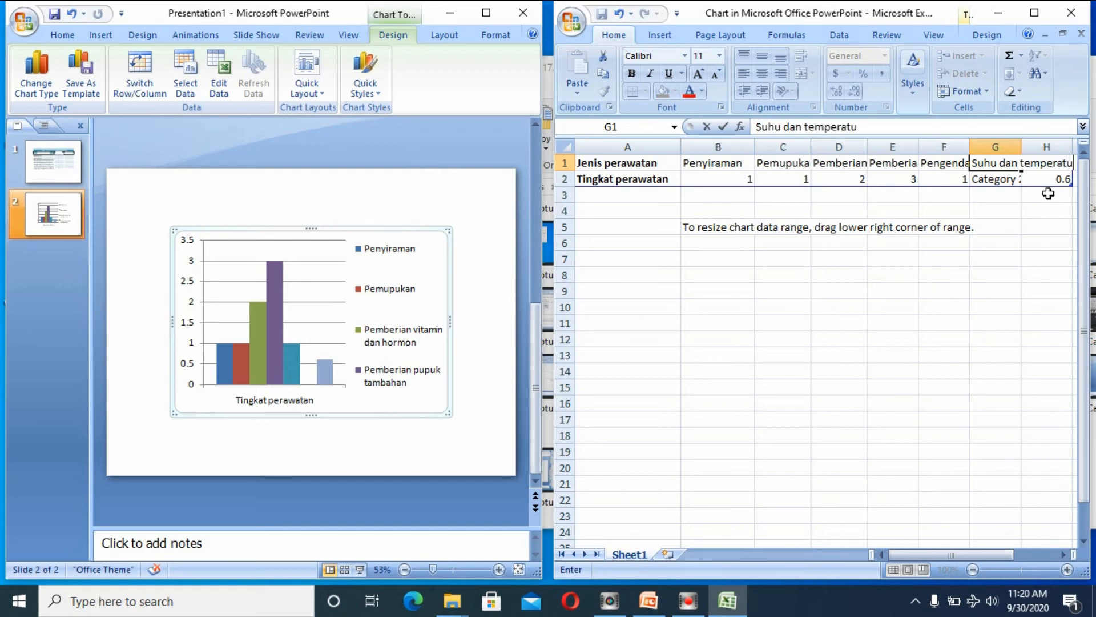
{"action": "type", "text": "r yang tepat"}
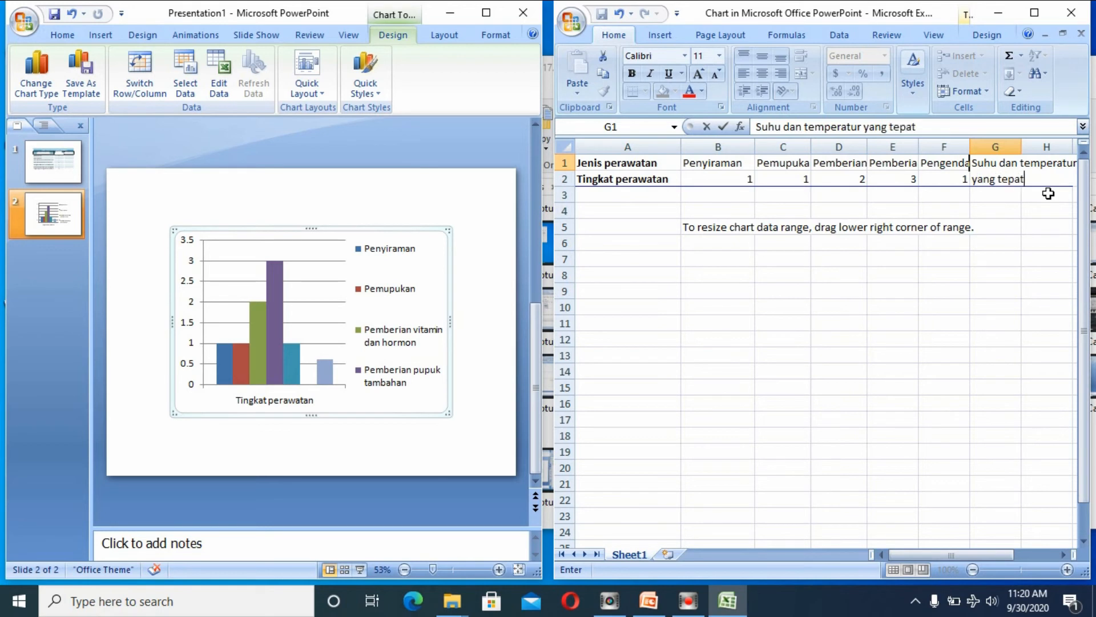
{"action": "left_click", "coordinate": [977, 220]}
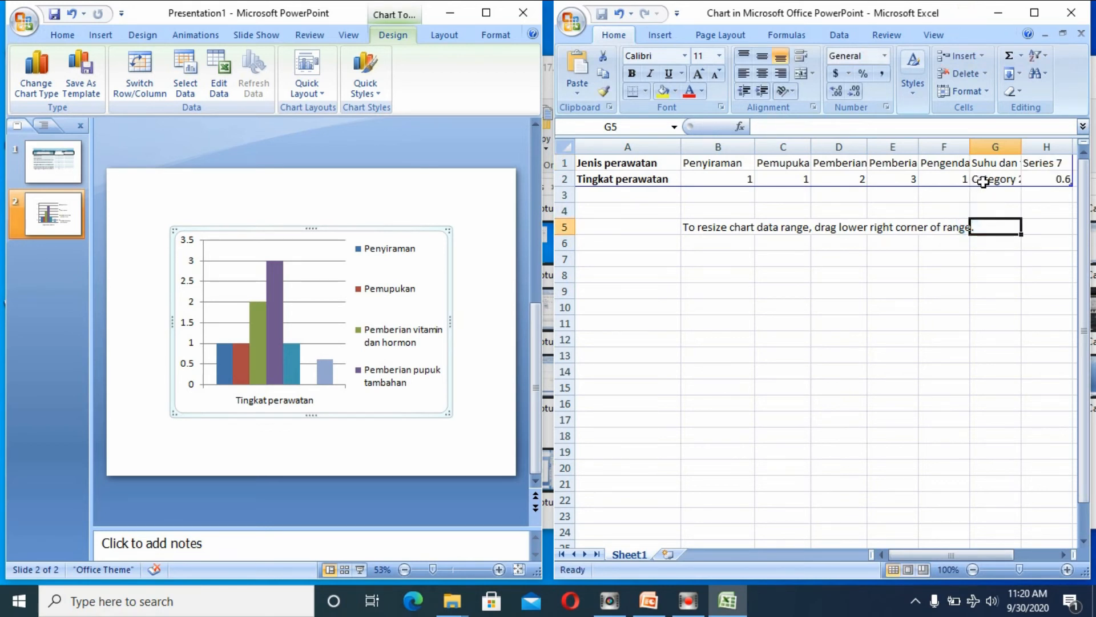
{"action": "left_click", "coordinate": [984, 181]}
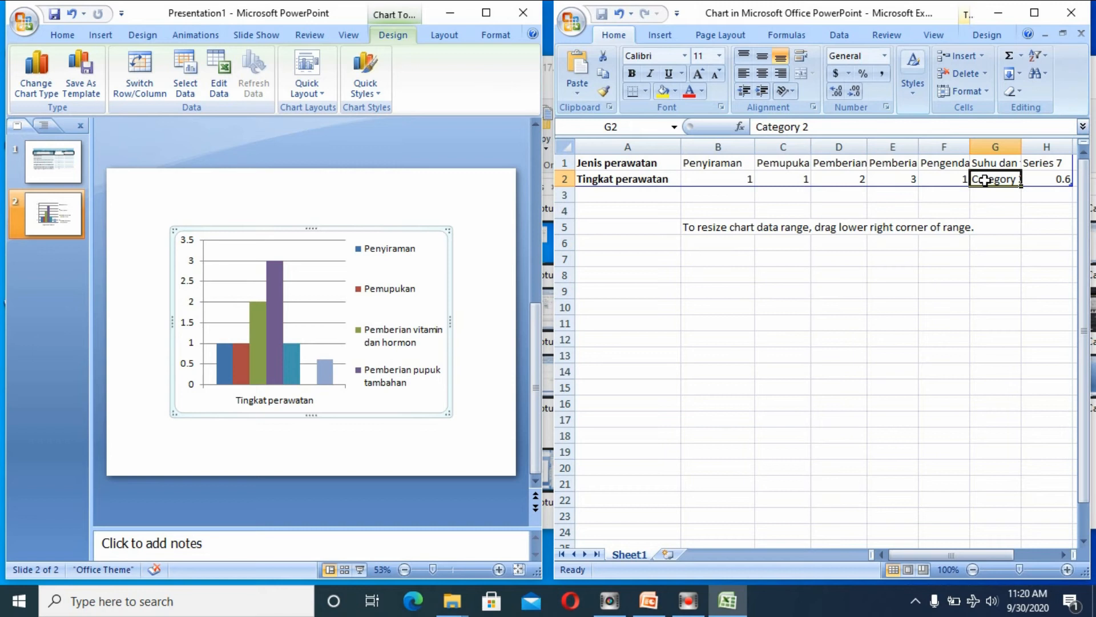
{"action": "type", "text": "1"}
{"action": "left_click", "coordinate": [1011, 211]}
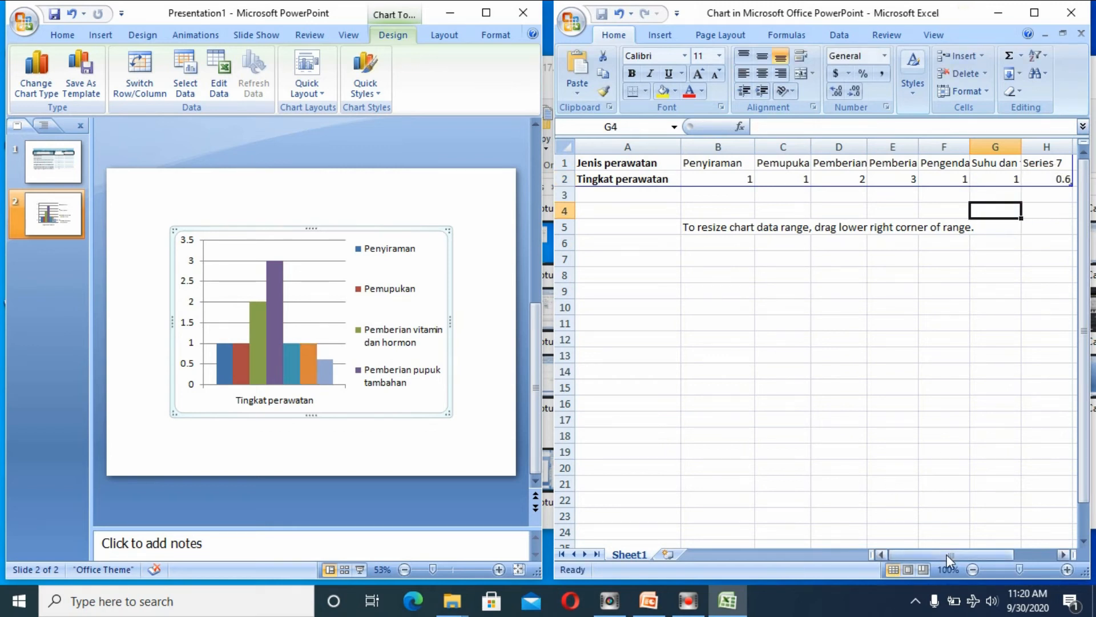
Rename the Series 7 heading in cell H1 as "Lingkungan yang sehat dan bersih" and set its value in H2 to 3.
{"action": "left_click_drag", "start_coordinate": [947, 554], "coordinate": [975, 555]}
{"action": "left_click", "coordinate": [955, 165]}
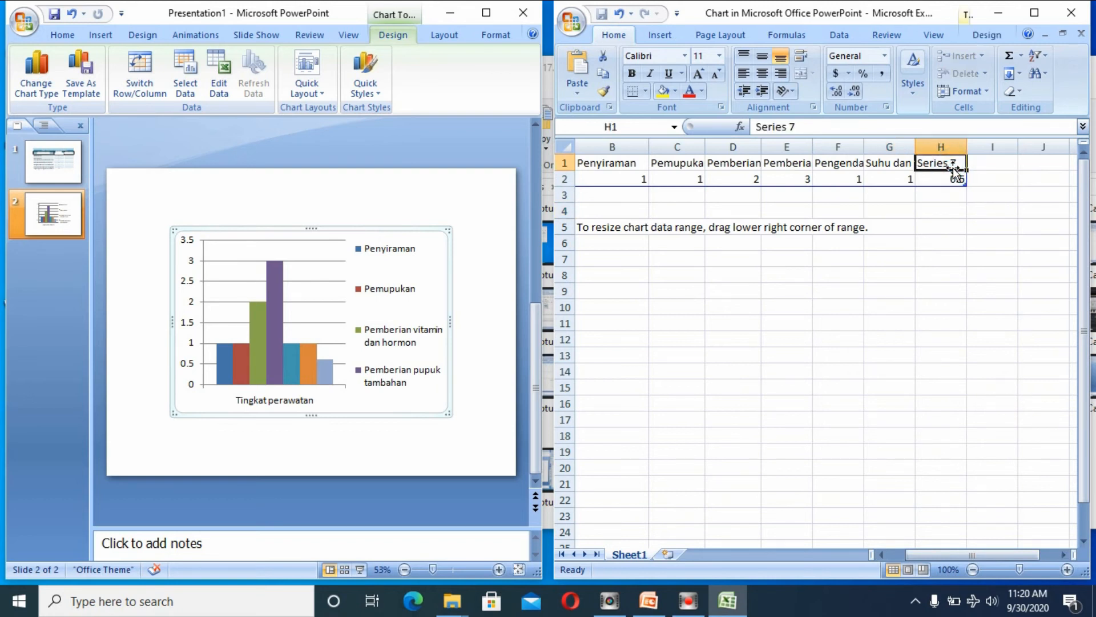
{"action": "type", "text": "Lingkungan"}
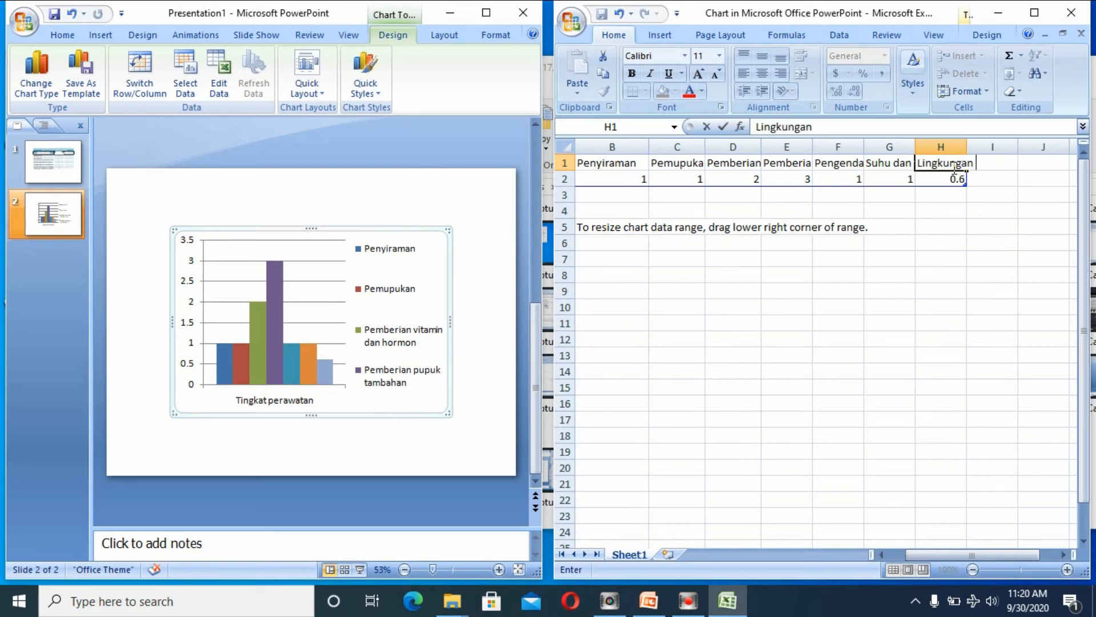
{"action": "type", "text": " yang sehat dan ber"}
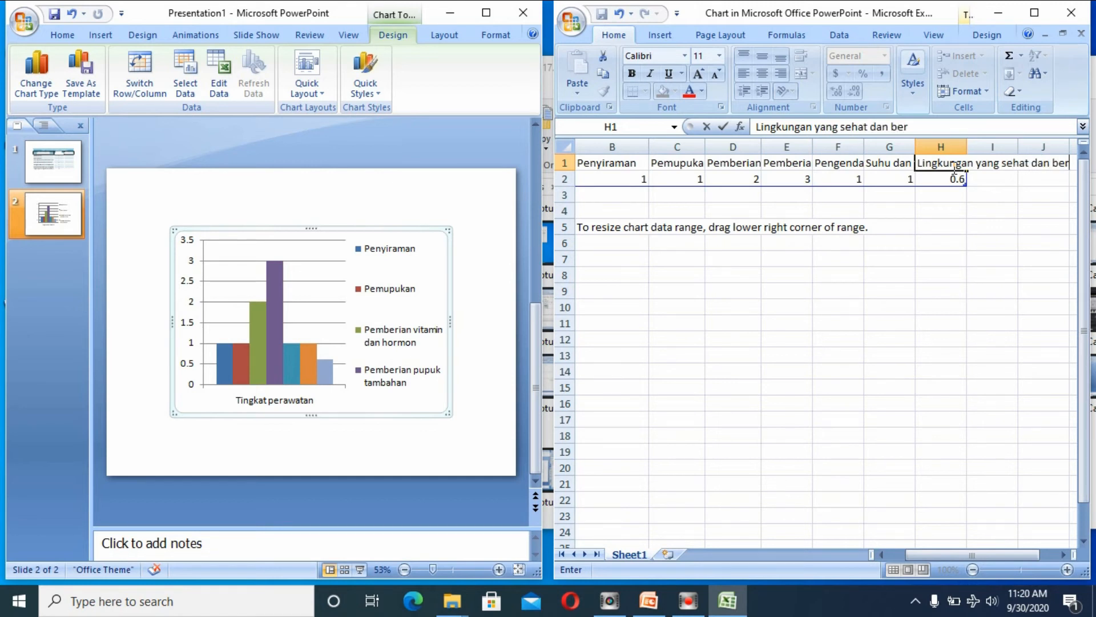
{"action": "type", "text": "sih"}
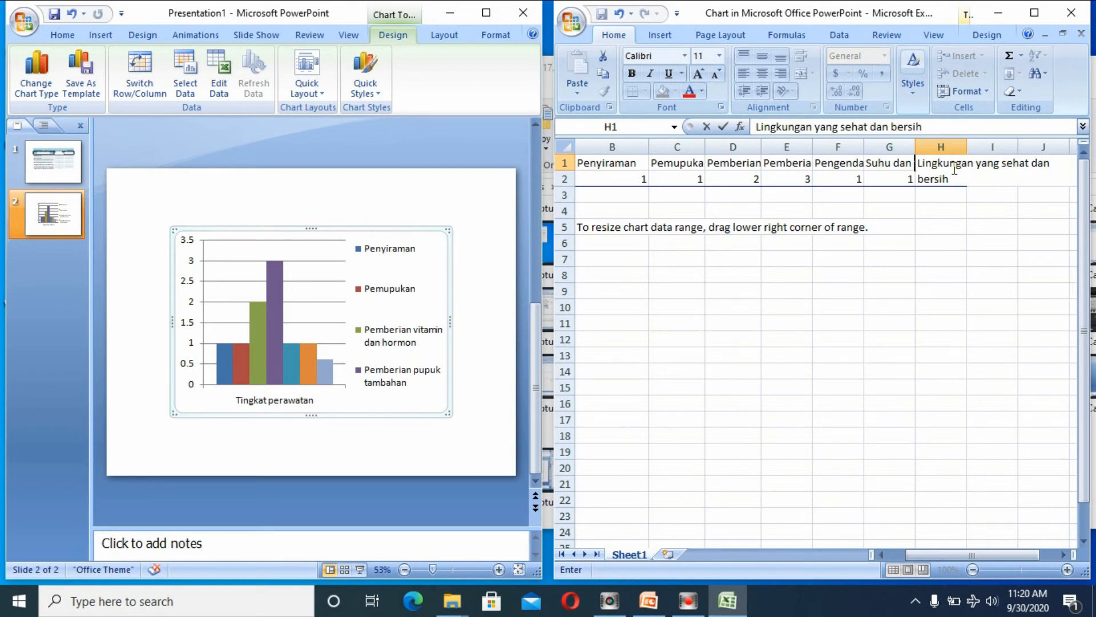
{"action": "left_click", "coordinate": [959, 227]}
{"action": "left_click", "coordinate": [954, 179]}
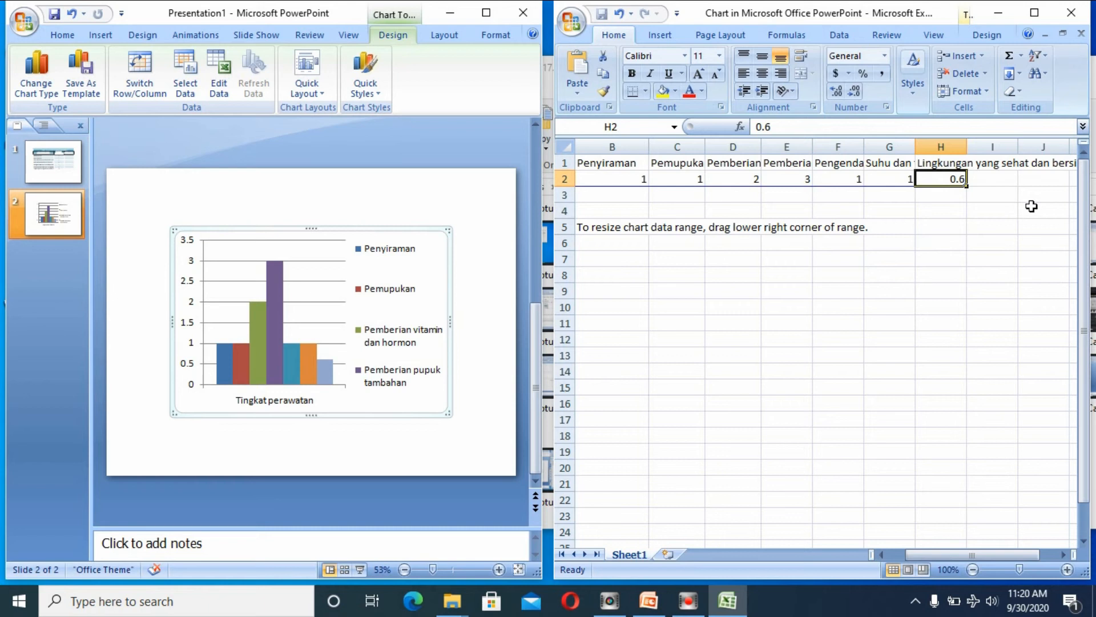
{"action": "type", "text": "3"}
{"action": "left_click", "coordinate": [909, 227]}
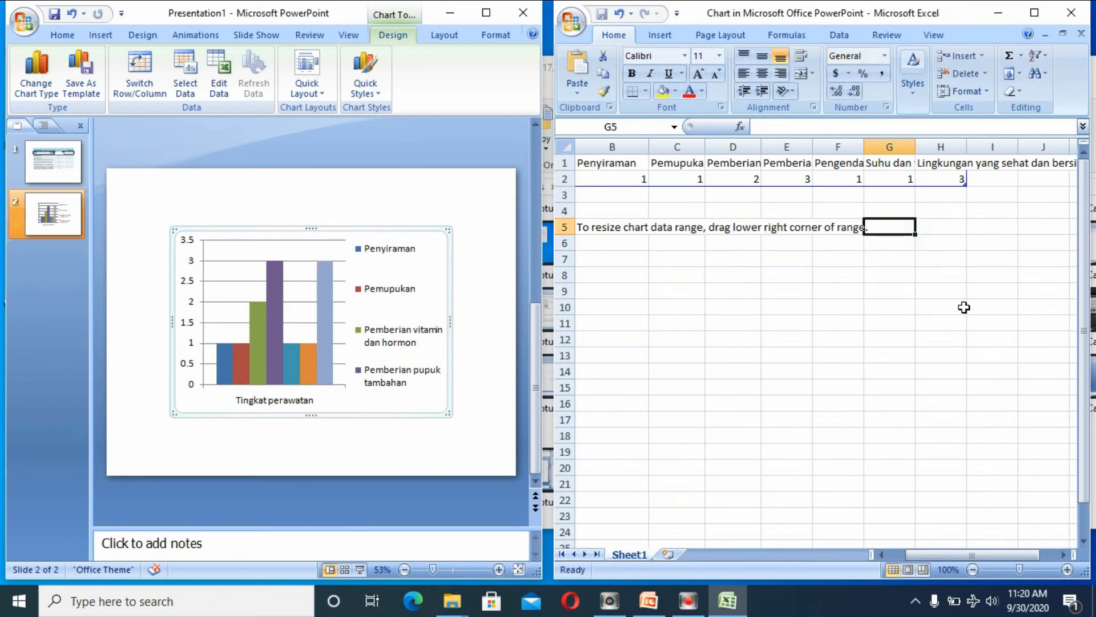
{"action": "left_click_drag", "start_coordinate": [979, 557], "coordinate": [1016, 555]}
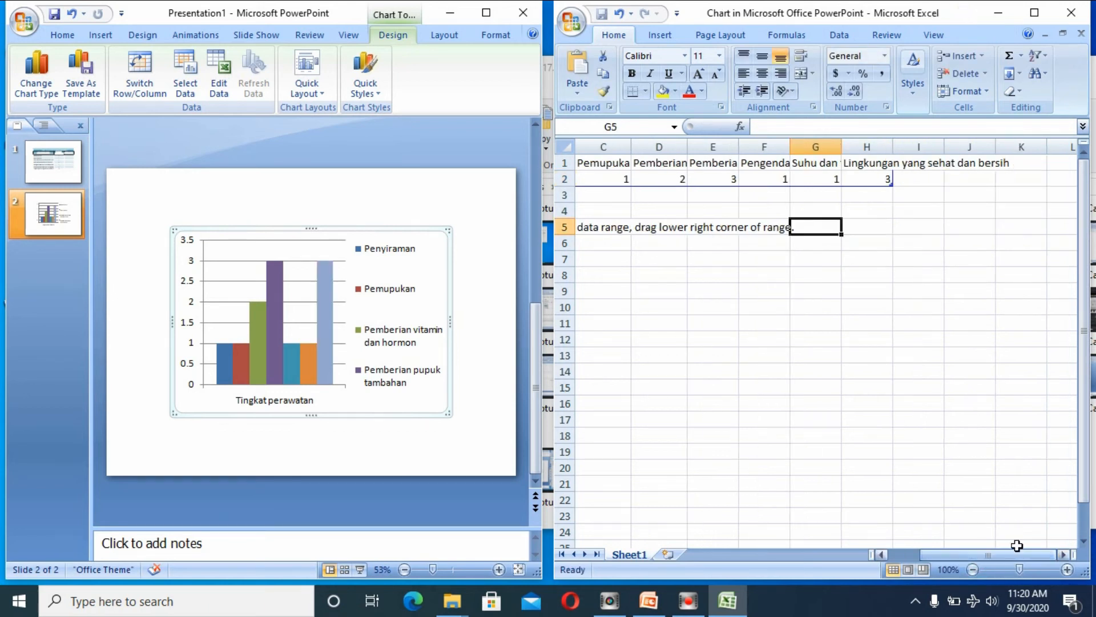
Compare the chart's columns and legend on slide 2 with the care types and levels in the data worksheet.
{"action": "left_click", "coordinate": [879, 164]}
{"action": "left_click", "coordinate": [928, 164]}
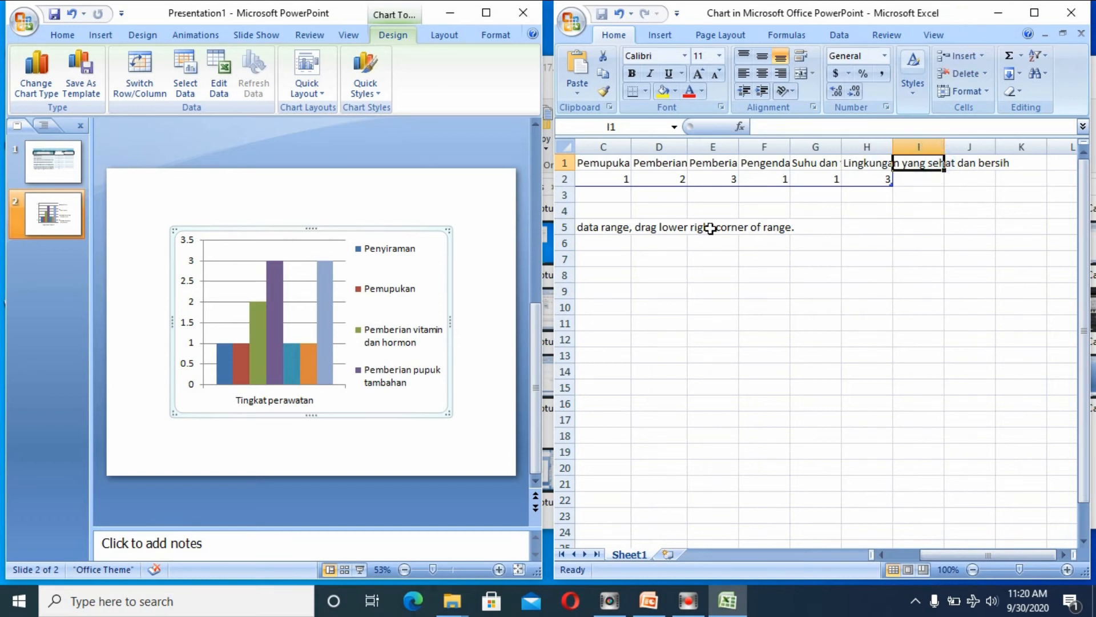
{"action": "left_click", "coordinate": [443, 399]}
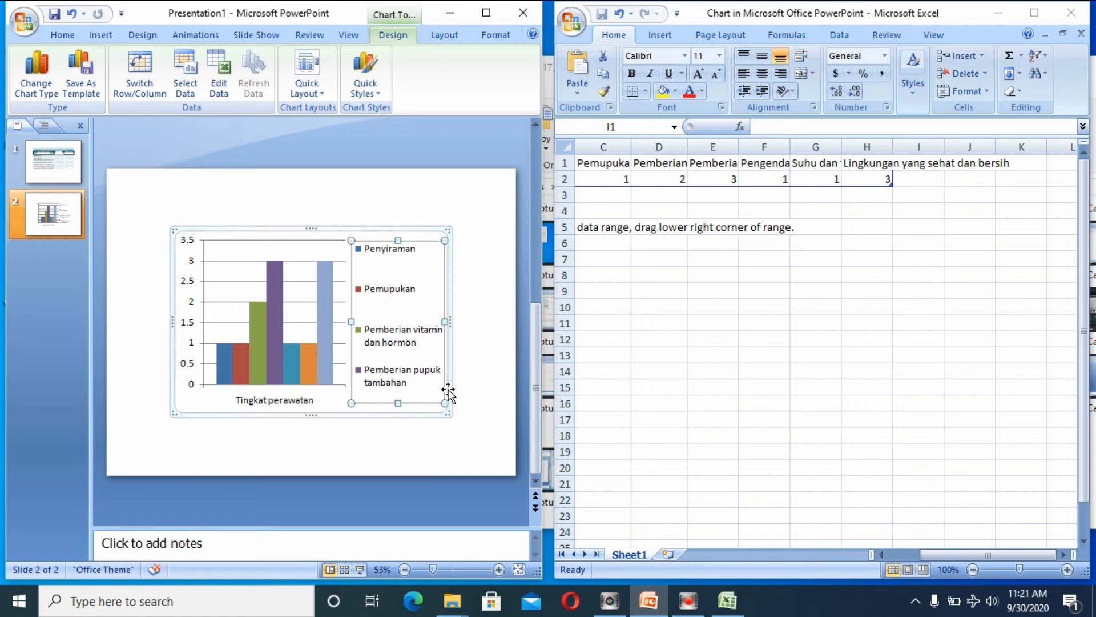
{"action": "left_click", "coordinate": [970, 555]}
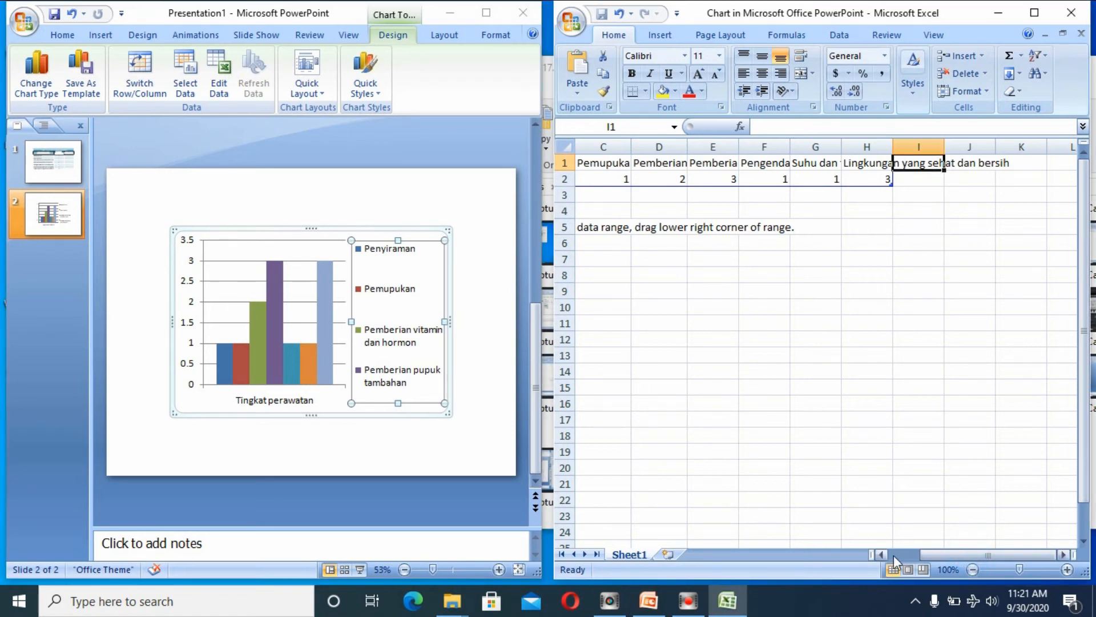
{"action": "left_click", "coordinate": [881, 554]}
{"action": "left_click", "coordinate": [881, 554]}
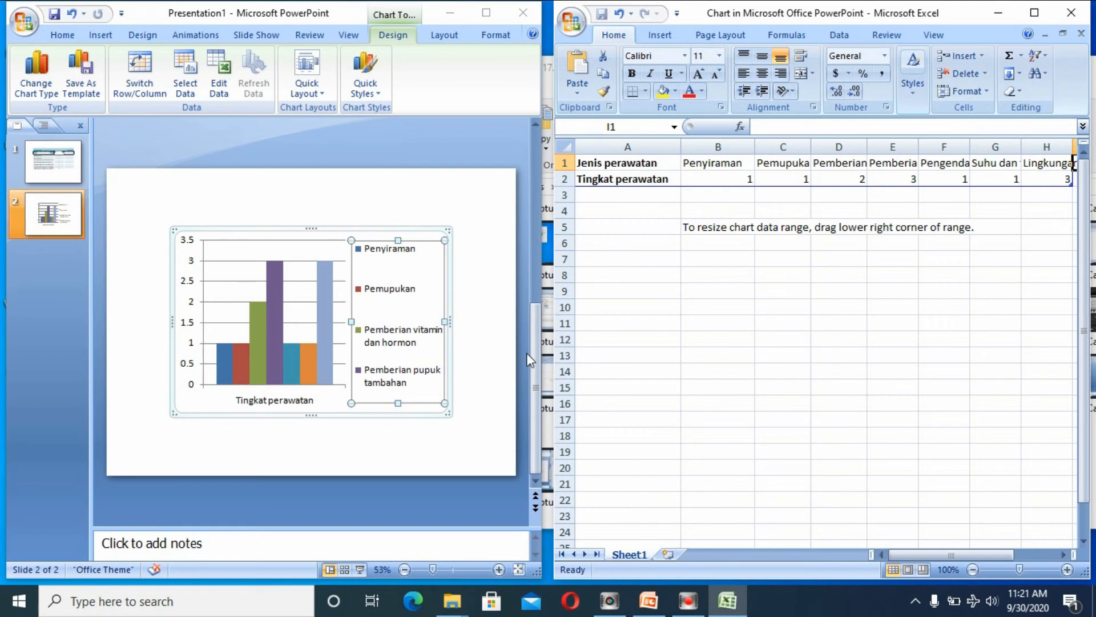
{"action": "left_click", "coordinate": [445, 417]}
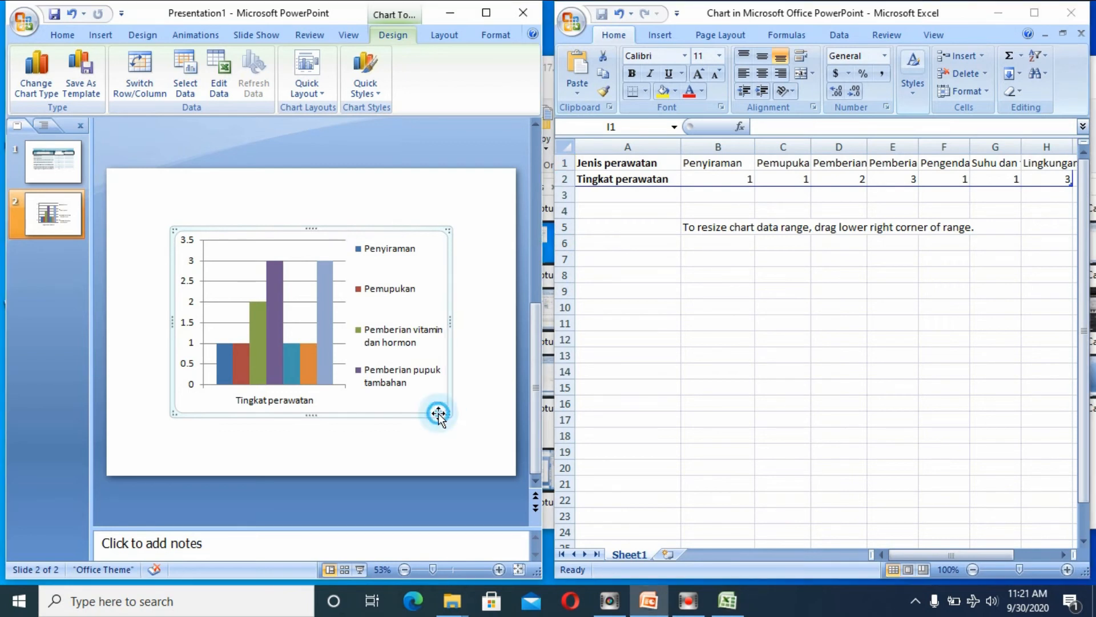
{"action": "left_click", "coordinate": [308, 252]}
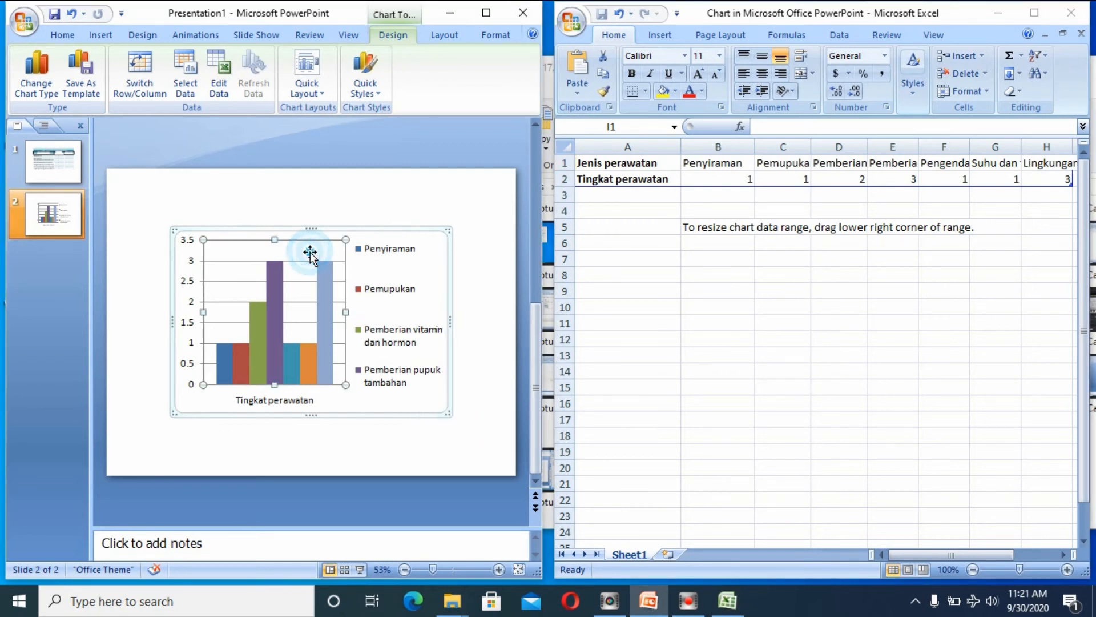
{"action": "left_click", "coordinate": [411, 235]}
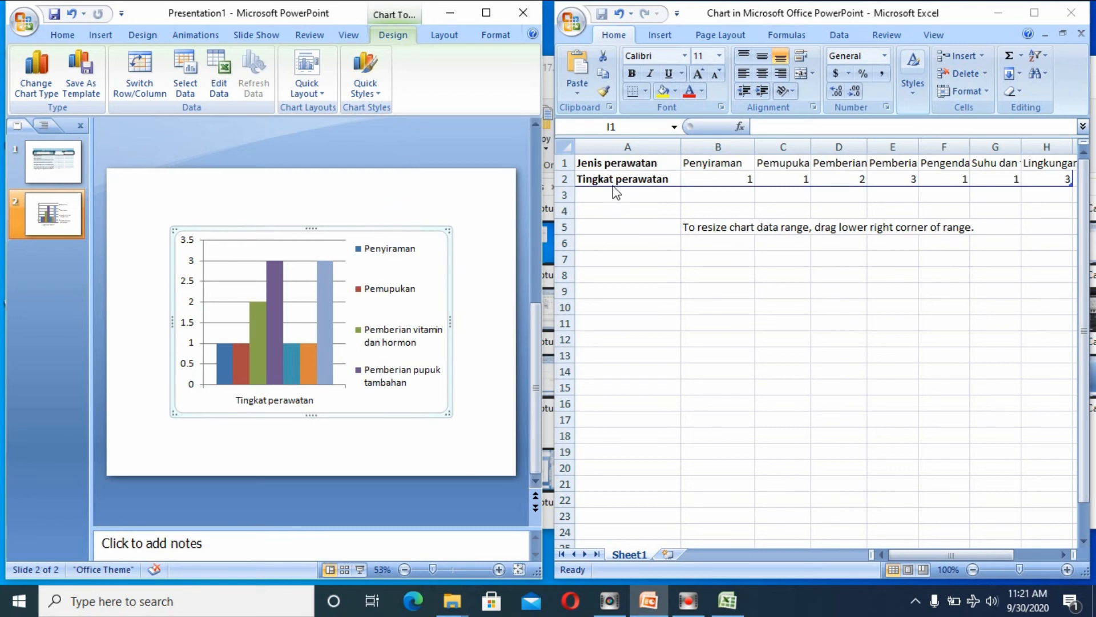
Review the care type headings in row 1 of the data worksheet, from B1 across to F1.
{"action": "left_click", "coordinate": [731, 166]}
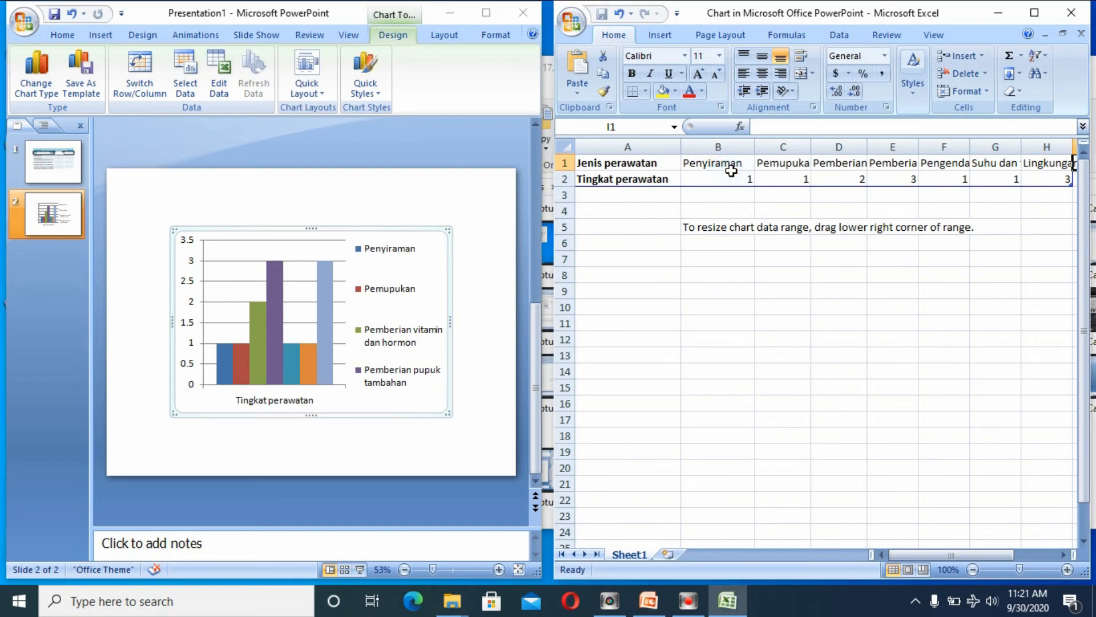
{"action": "left_click", "coordinate": [737, 165]}
{"action": "left_click", "coordinate": [797, 162]}
{"action": "left_click", "coordinate": [834, 163]}
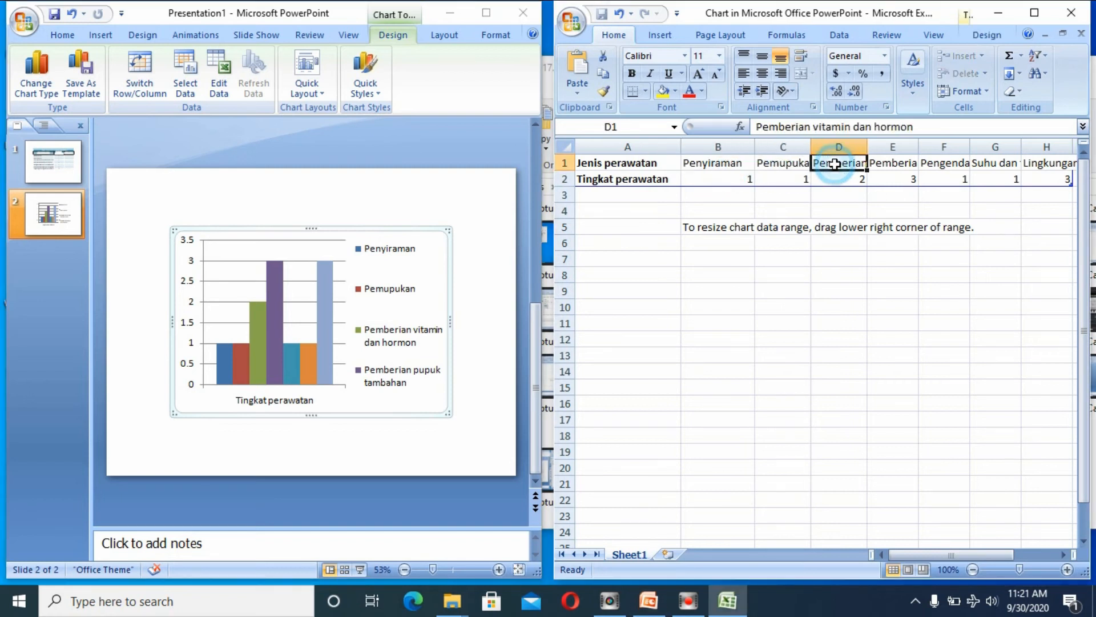
{"action": "left_click", "coordinate": [902, 164]}
{"action": "left_click", "coordinate": [939, 176]}
{"action": "left_click", "coordinate": [948, 165]}
Enlarge the legend toward the chart's lower-right corner and enlarge the whole chart until all seven care types fit in the legend.
{"action": "left_click", "coordinate": [438, 404]}
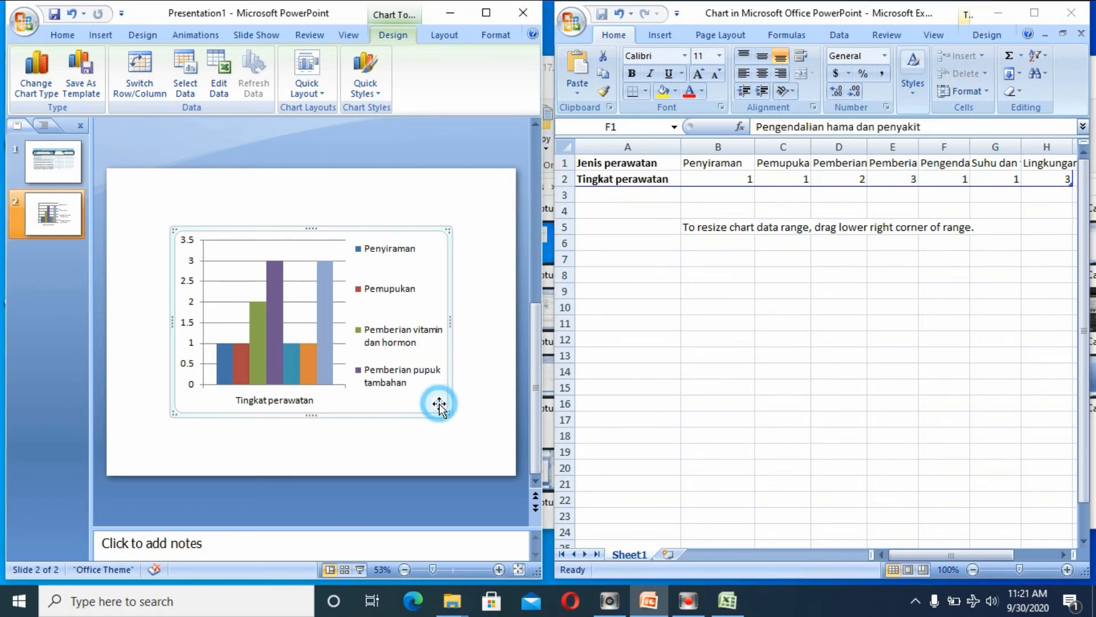
{"action": "left_click", "coordinate": [415, 360]}
{"action": "left_click_drag", "start_coordinate": [436, 402], "coordinate": [484, 467]}
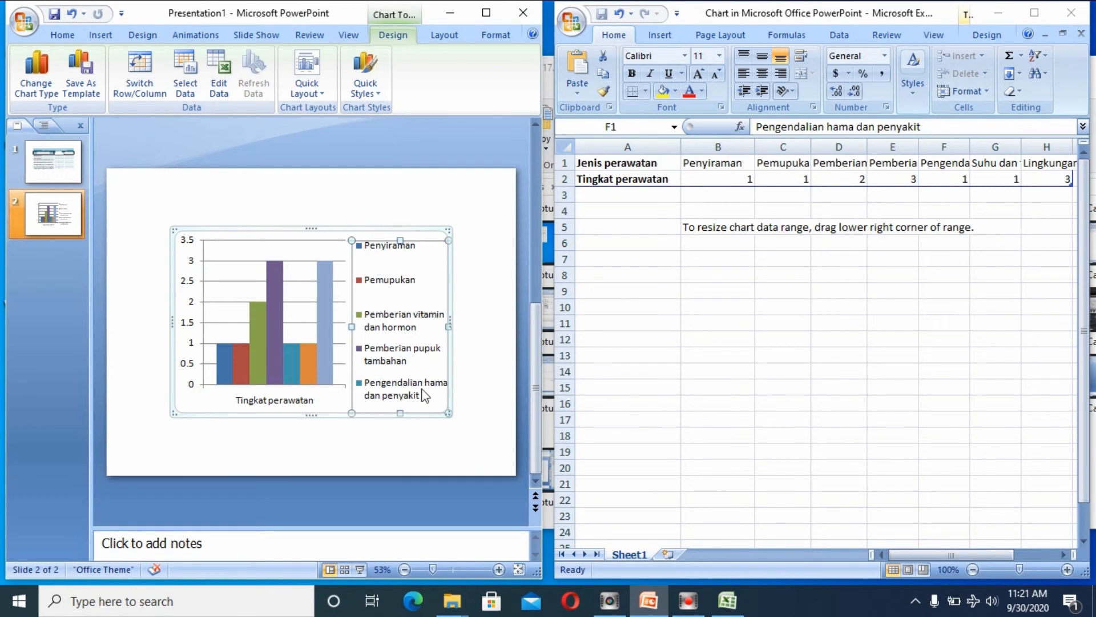
{"action": "left_click_drag", "start_coordinate": [449, 411], "coordinate": [494, 454]}
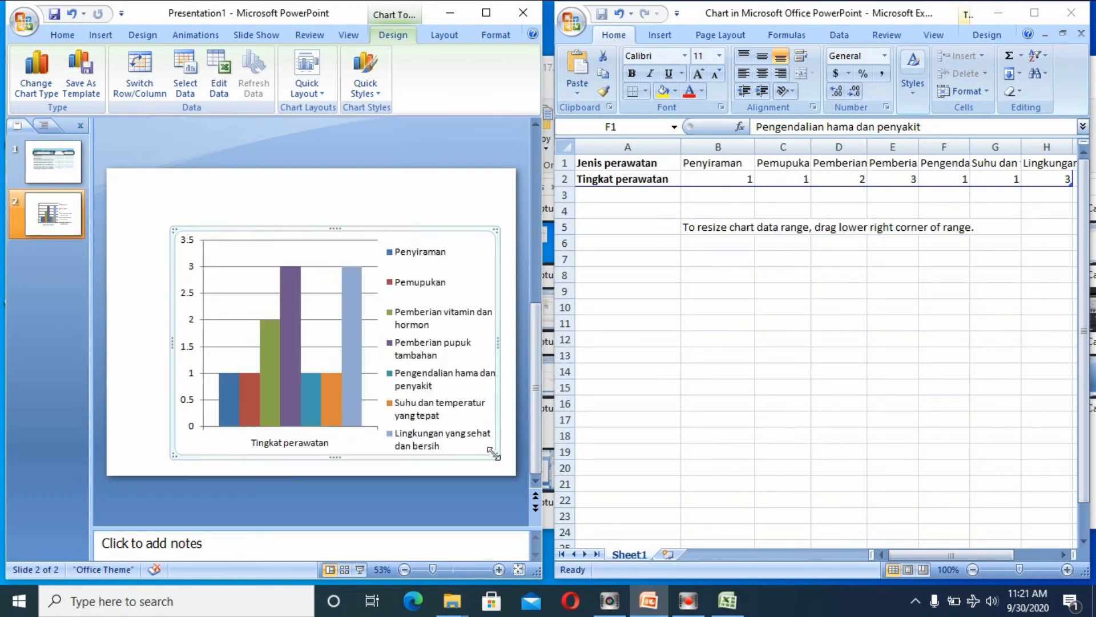
Move the legend slightly up within the chart and reposition the chart up and to the left, near the center of slide 2.
{"action": "left_click", "coordinate": [464, 244]}
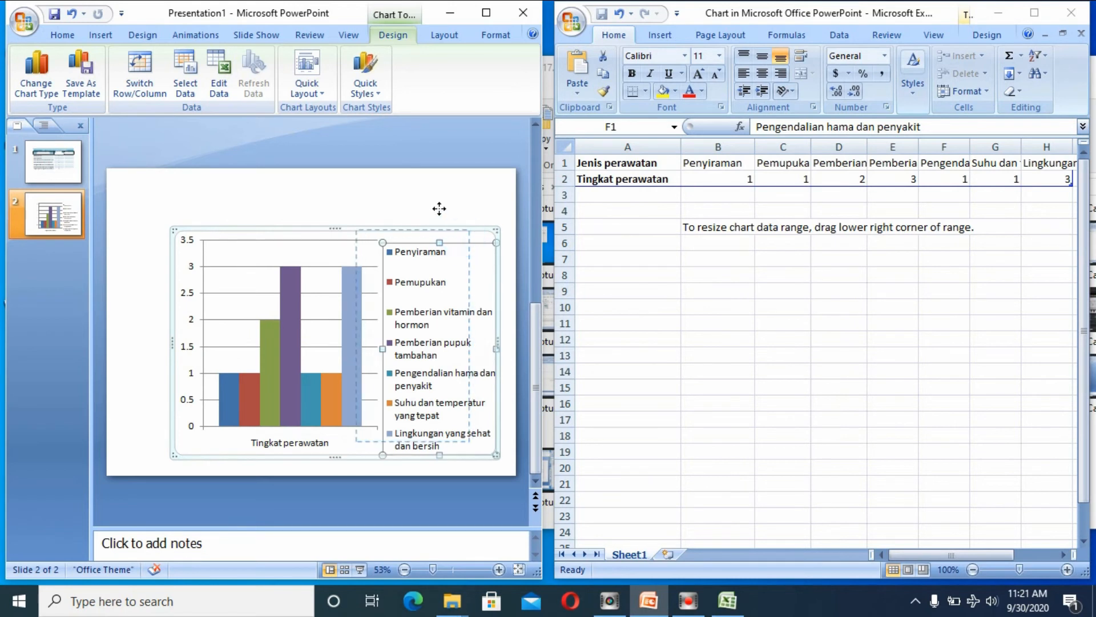
{"action": "mouse_move", "coordinate": [460, 243]}
{"action": "left_mouse_down"}
{"action": "mouse_move", "coordinate": [481, 245]}
{"action": "mouse_move", "coordinate": [477, 230]}
{"action": "left_mouse_up"}
{"action": "left_click", "coordinate": [372, 225]}
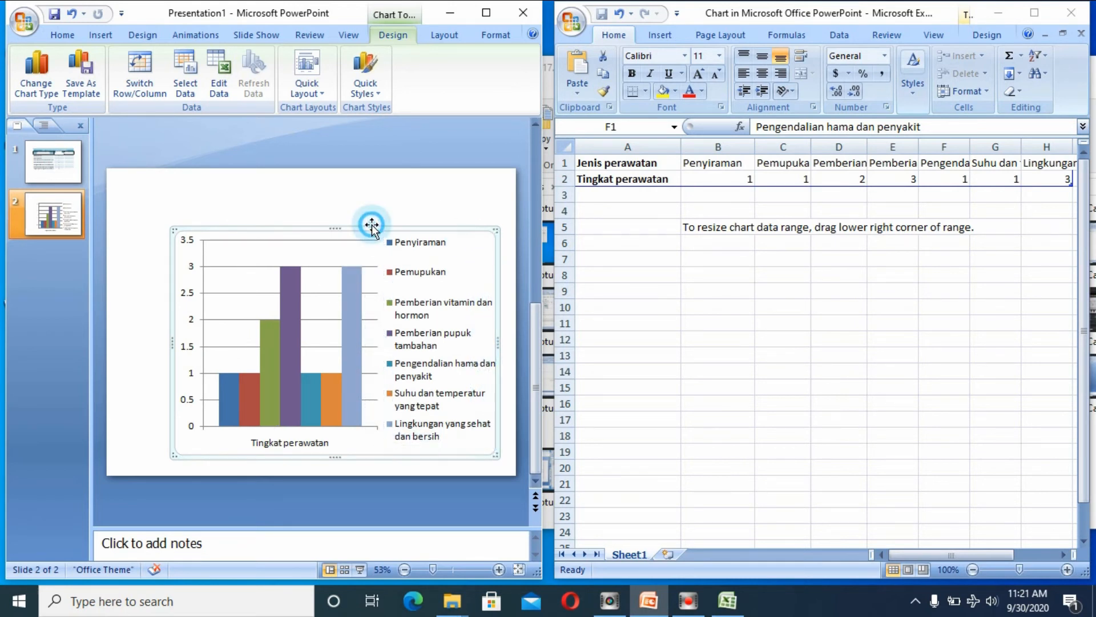
{"action": "left_click_drag", "start_coordinate": [372, 225], "coordinate": [351, 193]}
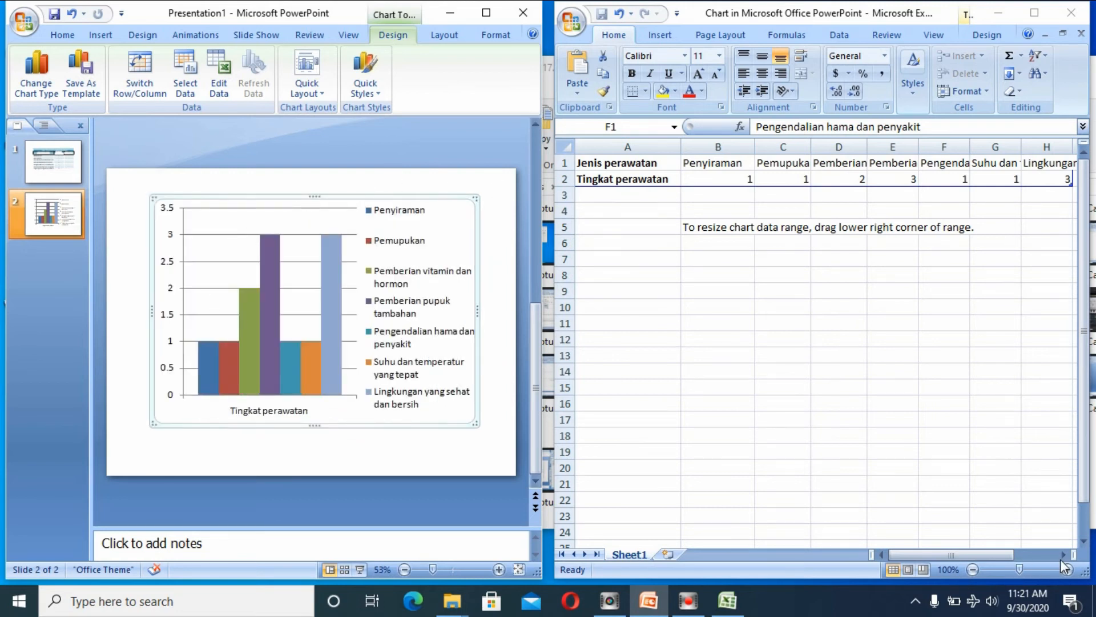
Zoom the data worksheet out to 62% and widen column B.
{"action": "left_click", "coordinate": [1015, 569]}
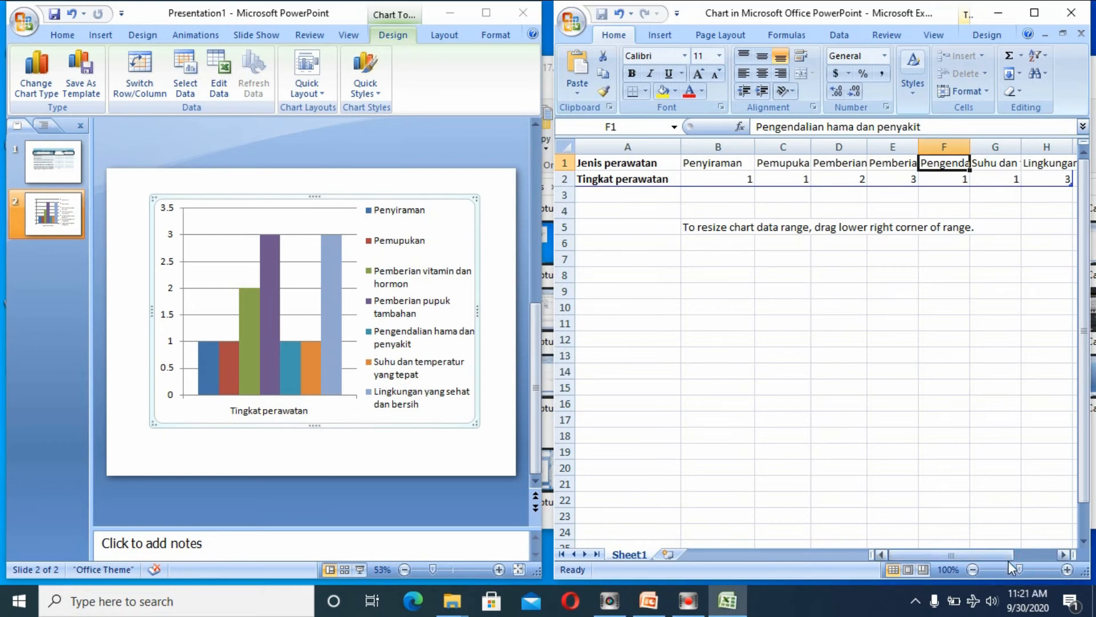
{"action": "left_click", "coordinate": [1003, 569]}
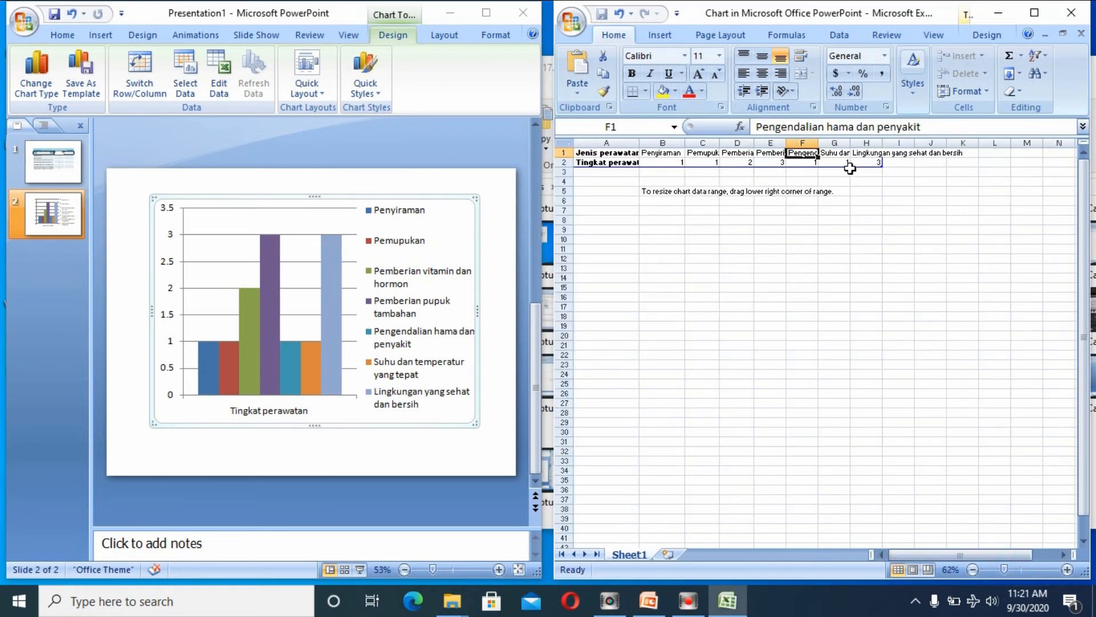
{"action": "left_click", "coordinate": [736, 200]}
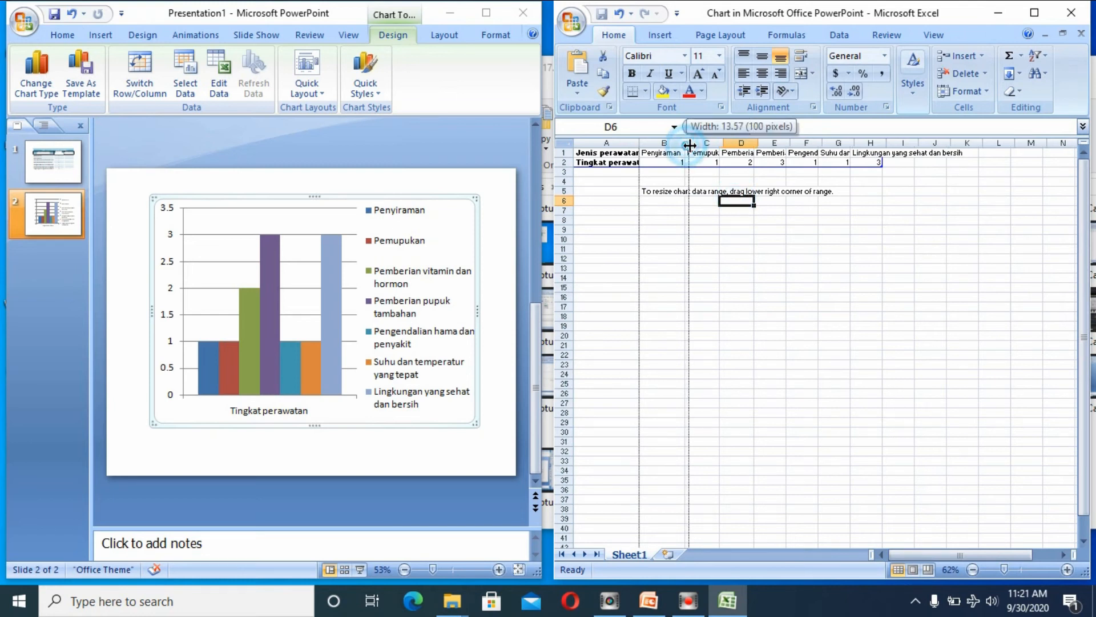